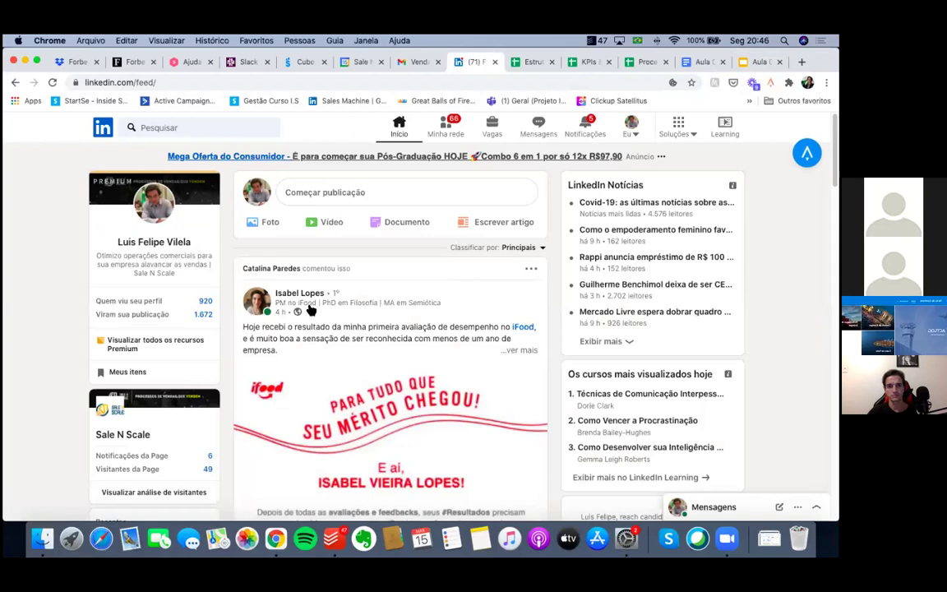
Open the profile of the commenter on the first feed post and reveal and highlight their work email with the Apollo extension
{"action": "left_click", "coordinate": [303, 235]}
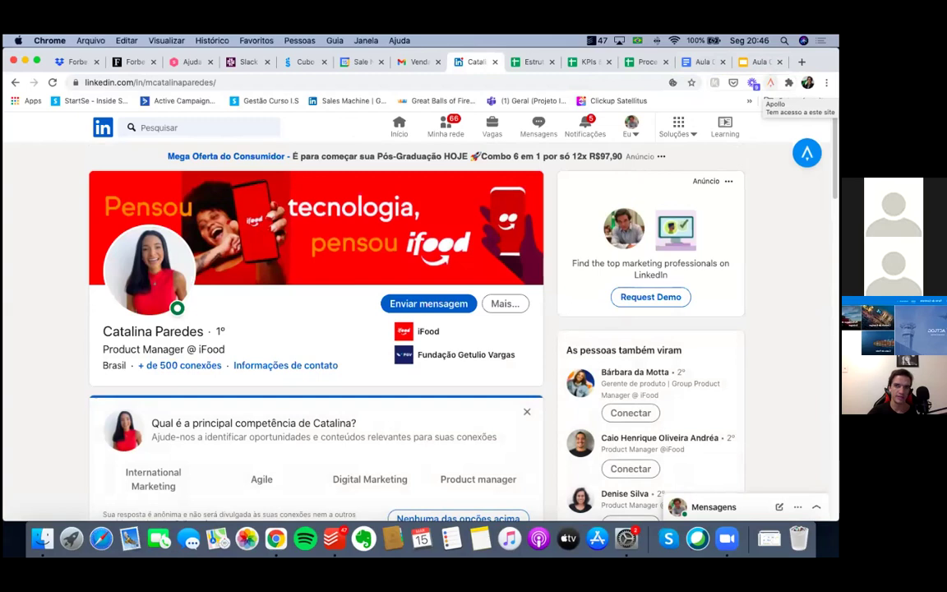
{"action": "left_click", "coordinate": [771, 82]}
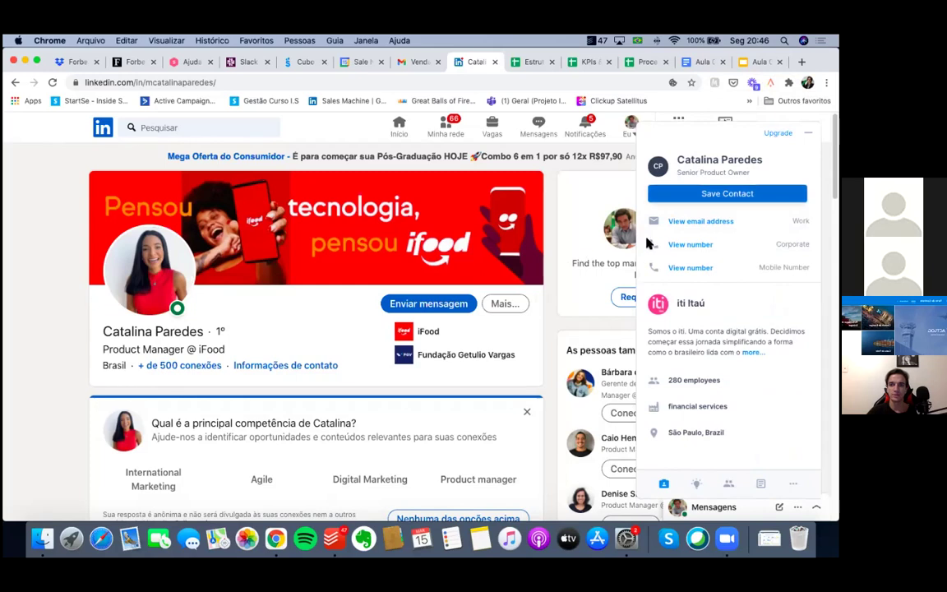
{"action": "left_click", "coordinate": [671, 220]}
{"action": "mouse_move", "coordinate": [682, 221]}
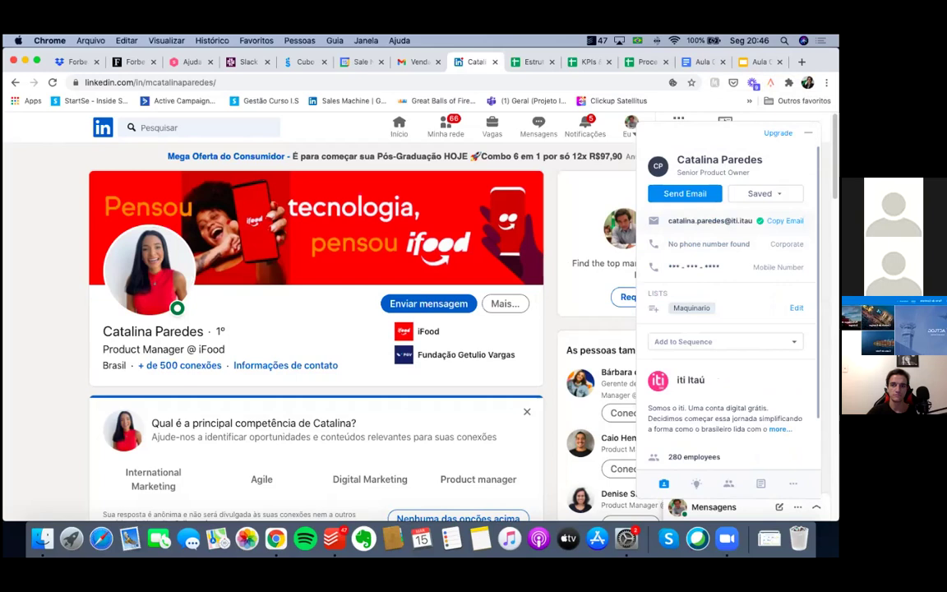
{"action": "left_click_drag", "start_coordinate": [668, 220], "coordinate": [753, 221]}
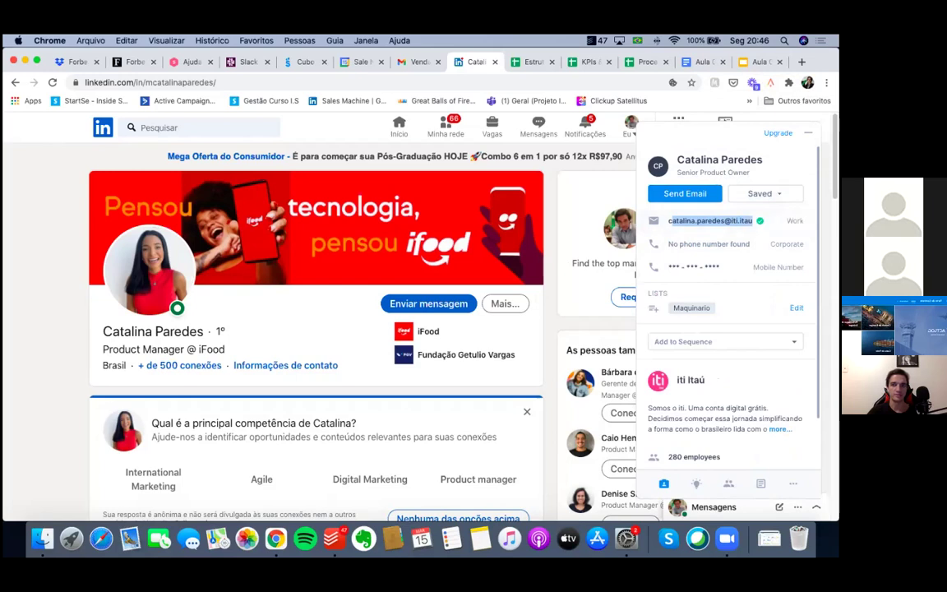
{"action": "left_click", "coordinate": [469, 68]}
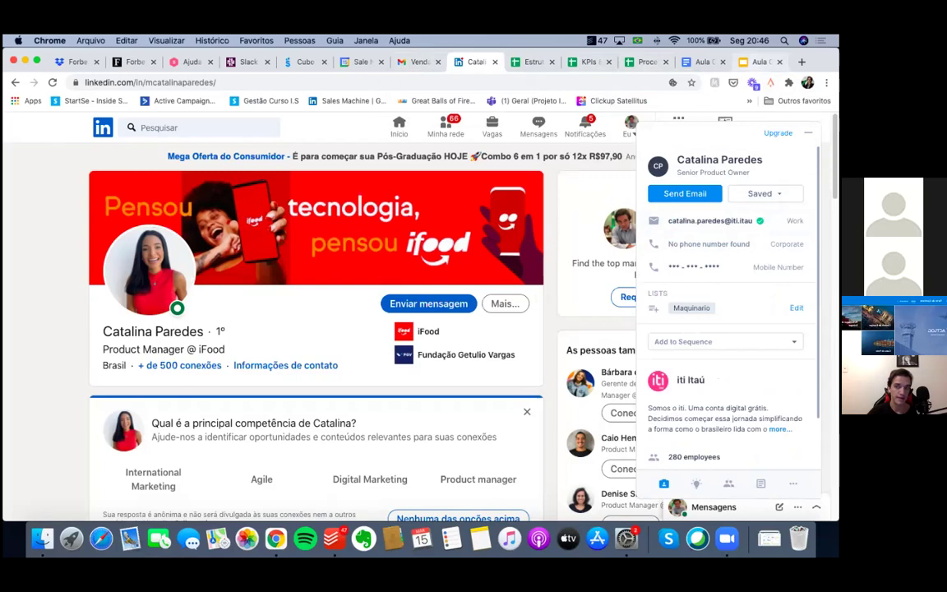
Switch to the Aula 01 - Vendas B2B presentation in Google Slides and present it from the Apollo.io slide
{"action": "key", "text": "super+9"}
{"action": "double_click", "coordinate": [230, 233]}
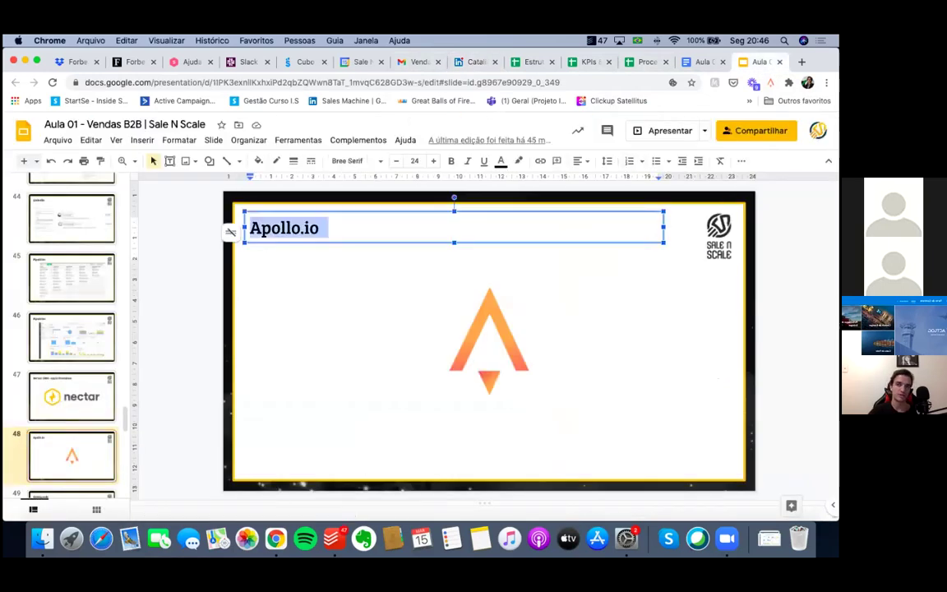
{"action": "left_click", "coordinate": [784, 367]}
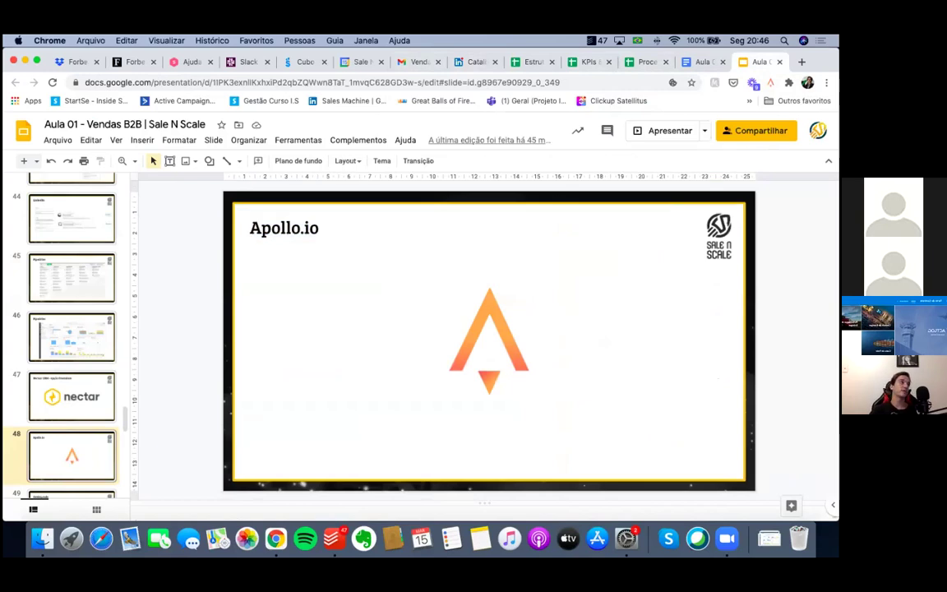
{"action": "left_click", "coordinate": [642, 136]}
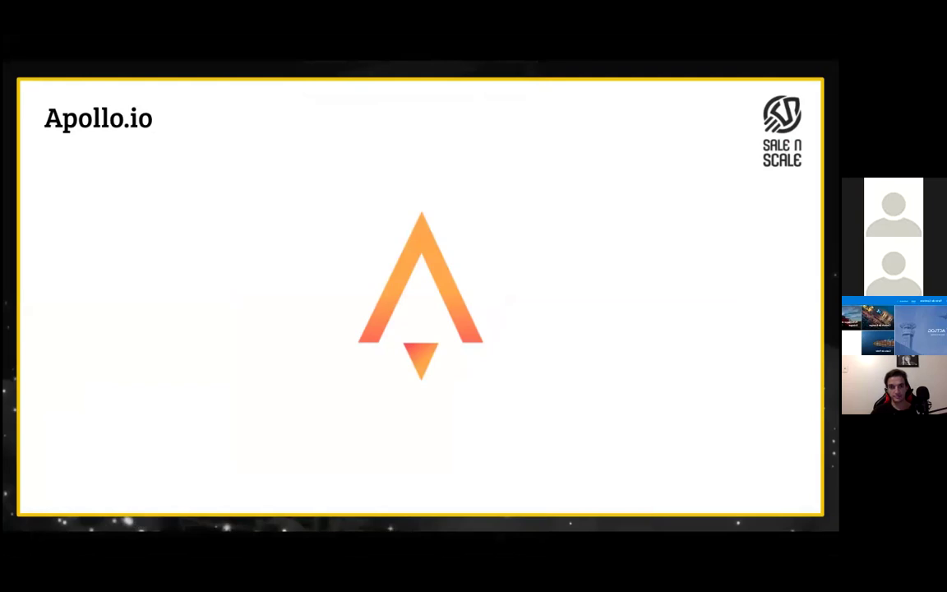
Go through the Apollo.io, GopInLeads and The Checker slides up to Automação de Prospecção LinkedIn, and end the slideshow
{"action": "key", "text": "Right"}
{"action": "key", "text": "Right"}
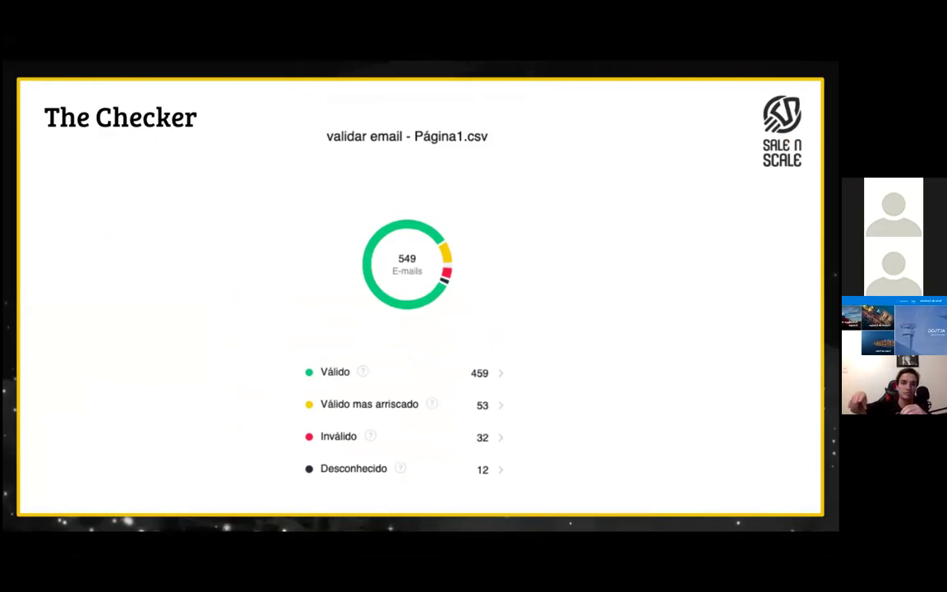
{"action": "left_click", "coordinate": [485, 273]}
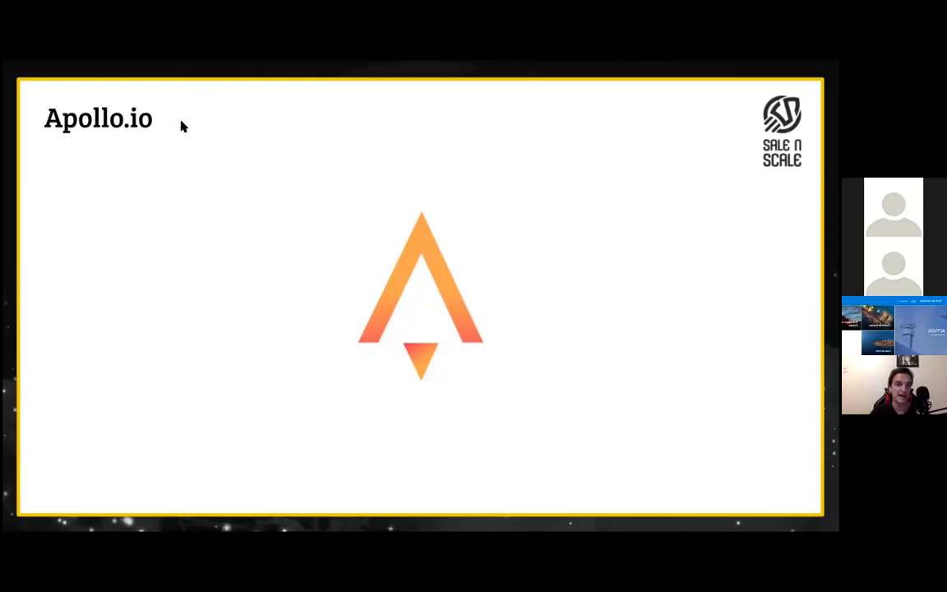
{"action": "key", "text": "Right"}
{"action": "key", "text": "Right"}
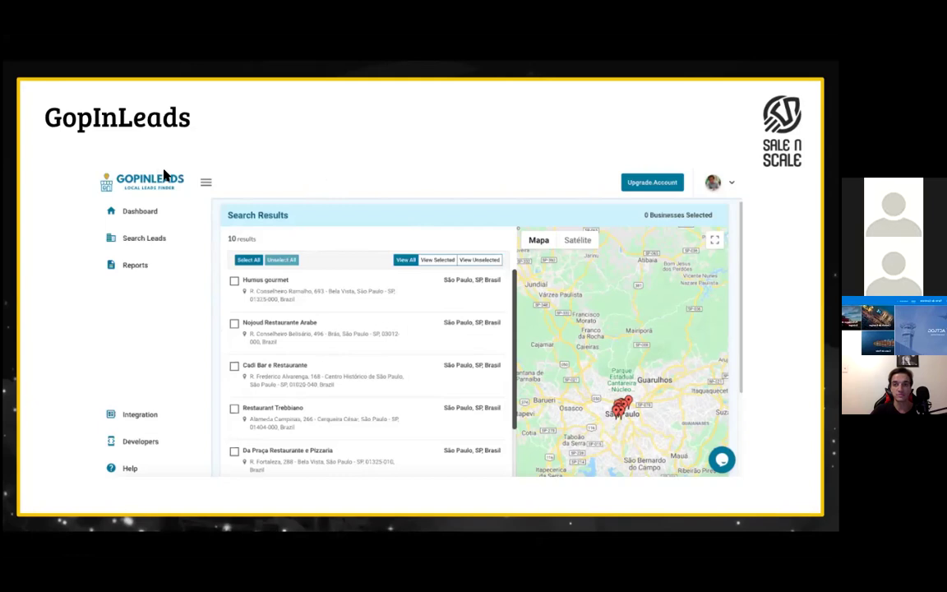
{"action": "key", "text": "Right"}
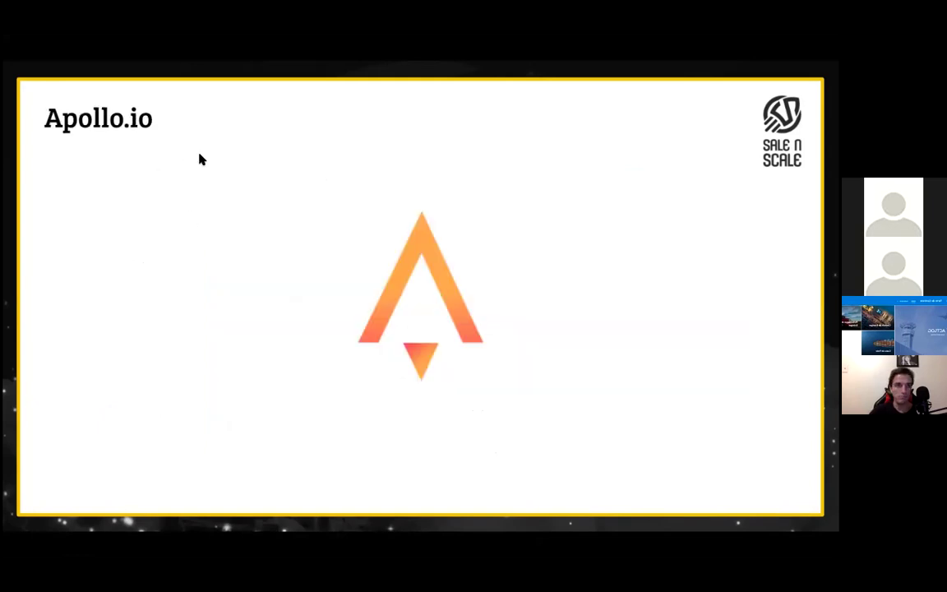
{"action": "key", "text": "Left"}
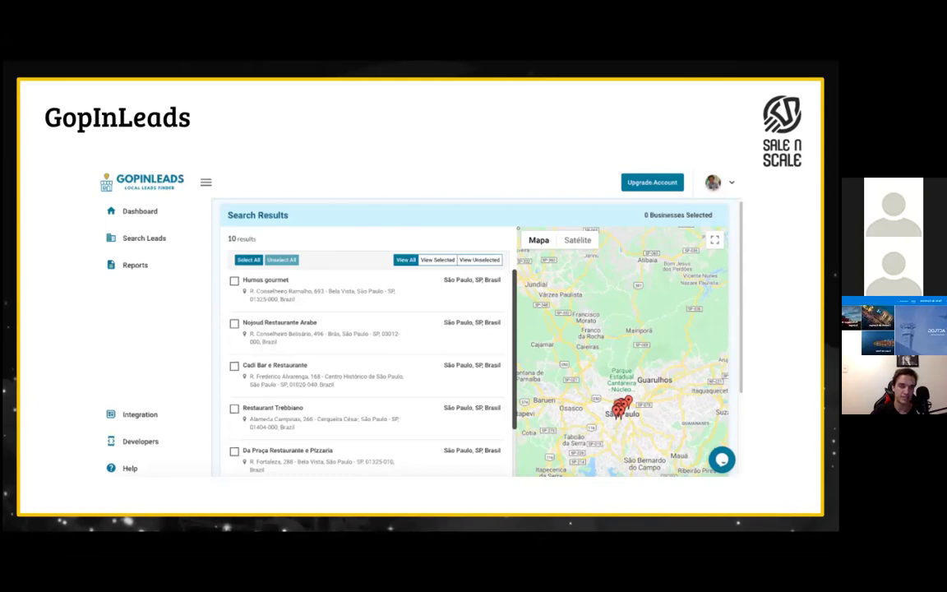
{"action": "key", "text": "Right"}
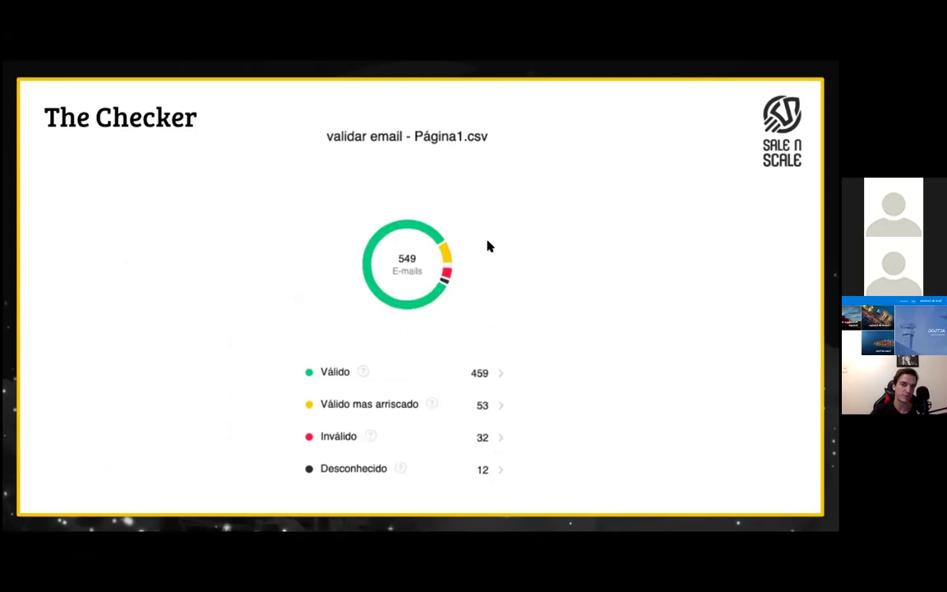
{"action": "key", "text": "Left"}
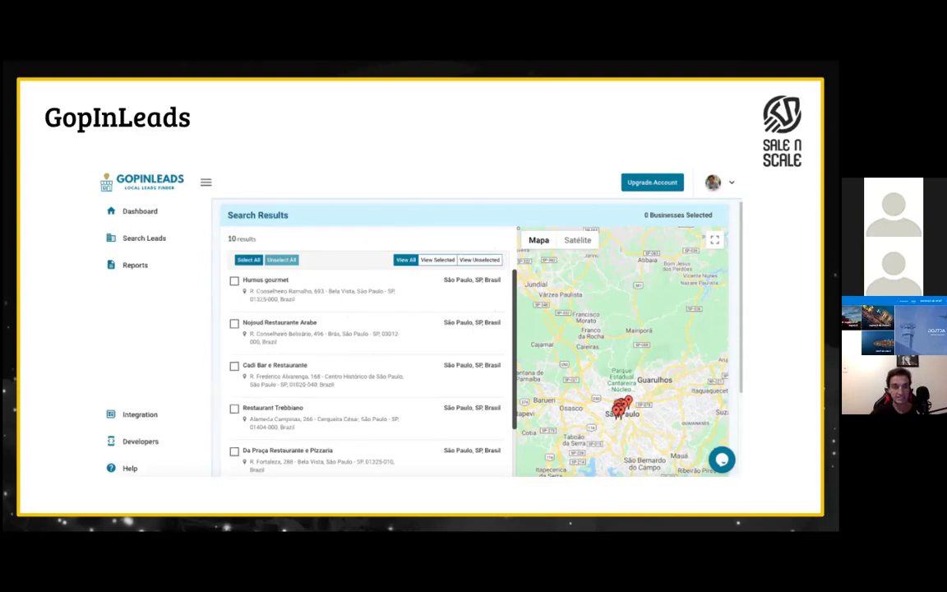
{"action": "key", "text": "Right"}
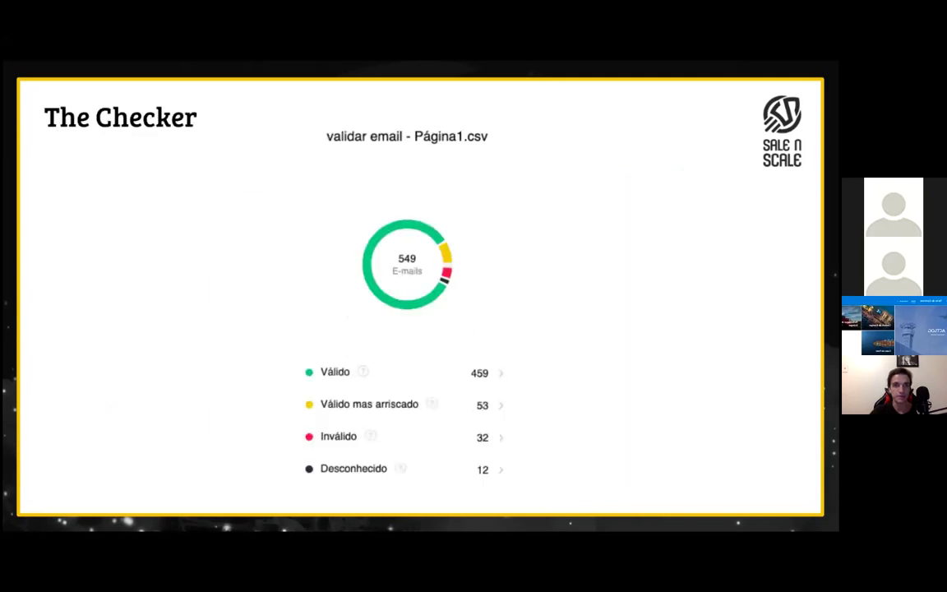
{"action": "key", "text": "Right"}
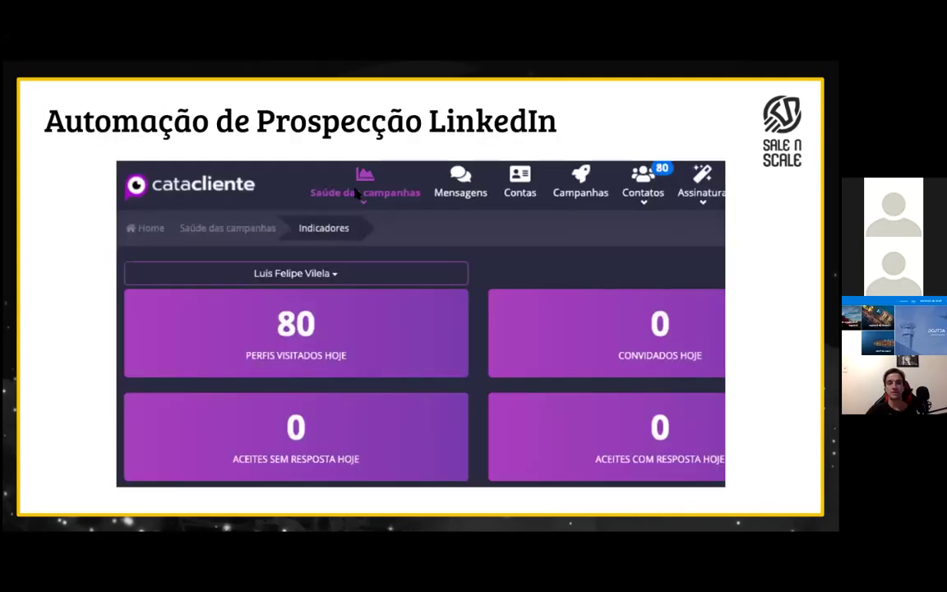
{"action": "key", "text": "Escape"}
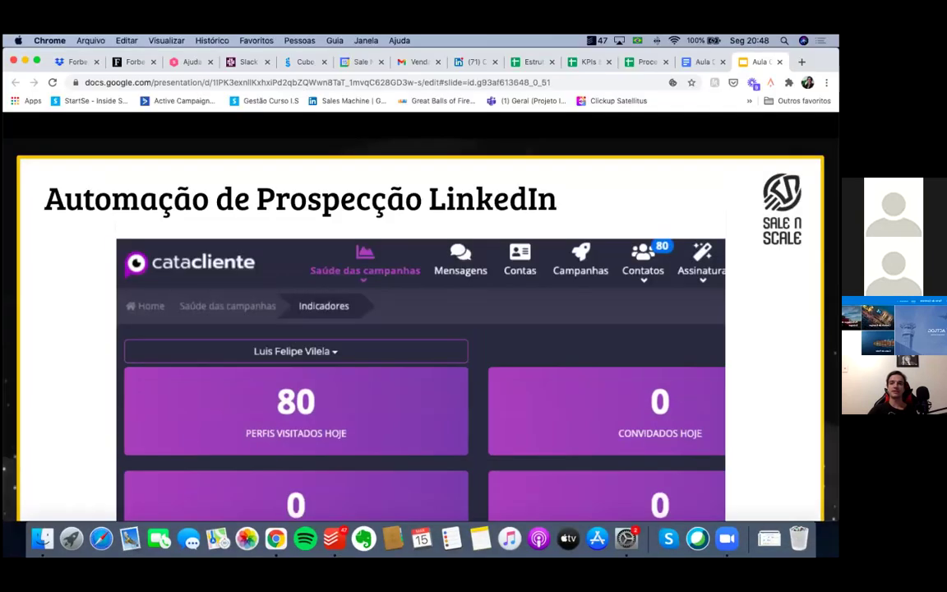
Open the Cata Cliente web app's login page at app.catacliente.com.br in a new browser tab
{"action": "key", "text": "super+t"}
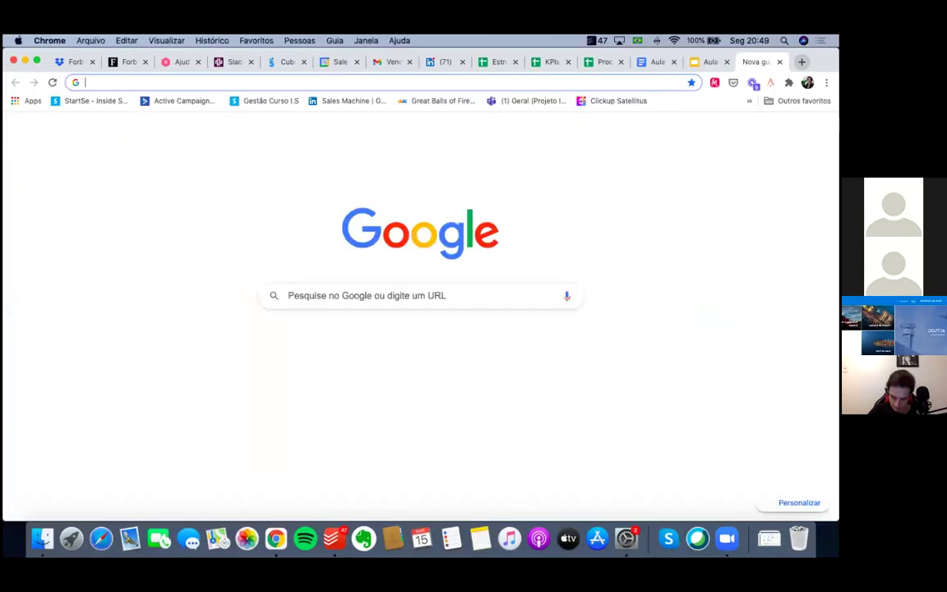
{"action": "type", "text": "app."}
{"action": "key", "text": "Return"}
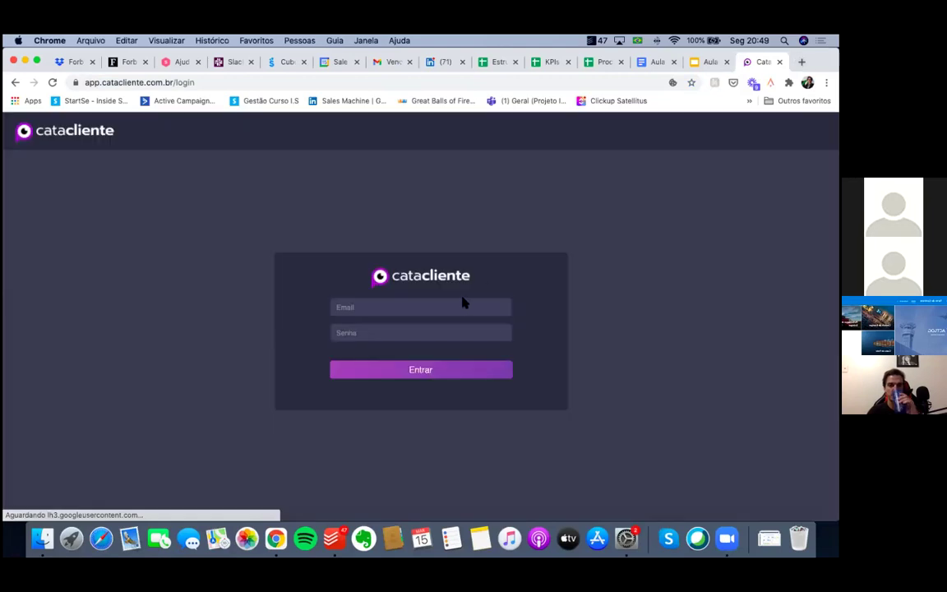
Log in to Cata Cliente with the saved account e-mail and the account password
{"action": "left_click", "coordinate": [462, 304]}
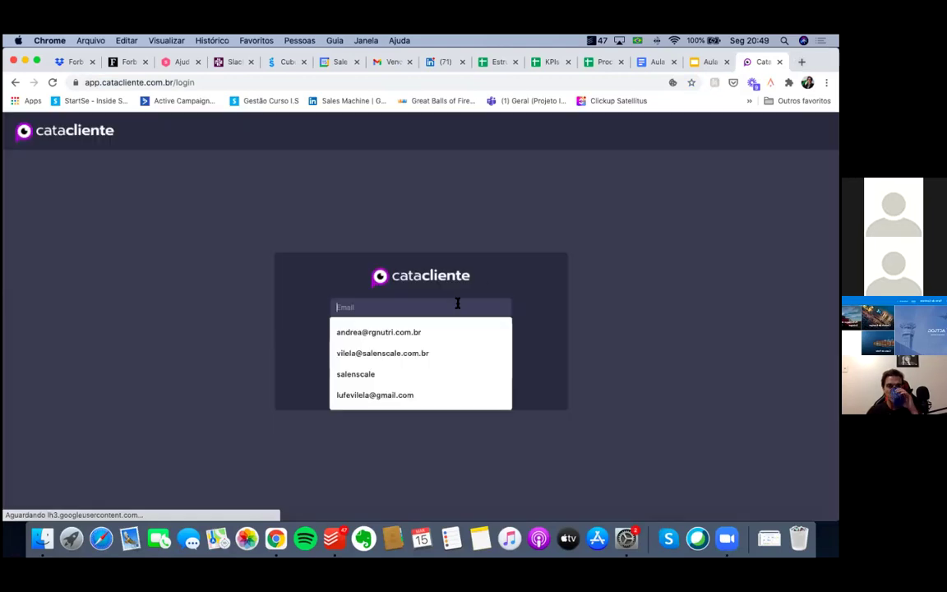
{"action": "left_click", "coordinate": [439, 343]}
{"action": "type", "text": "••••••"}
{"action": "key", "text": "Return"}
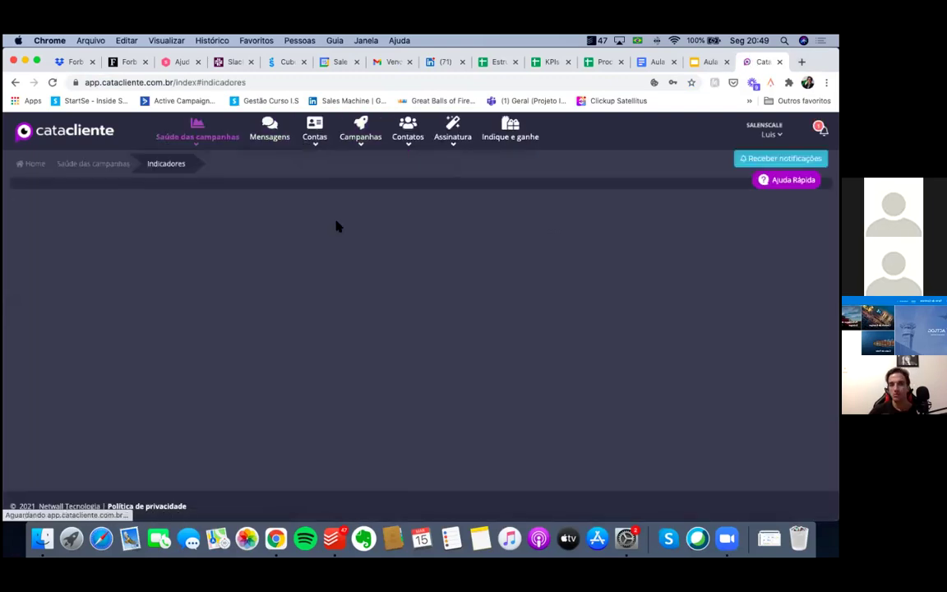
{"action": "left_click", "coordinate": [523, 251]}
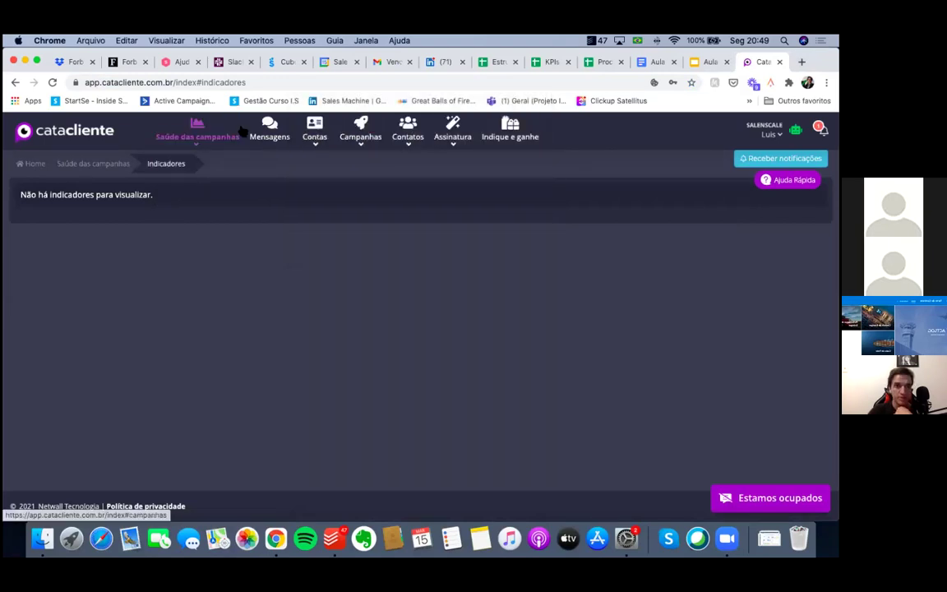
Open the message inbox of the listed LinkedIn account, view its advanced filters, and select all contacts for a bulk message
{"action": "mouse_move", "coordinate": [343, 140]}
{"action": "mouse_move", "coordinate": [301, 134]}
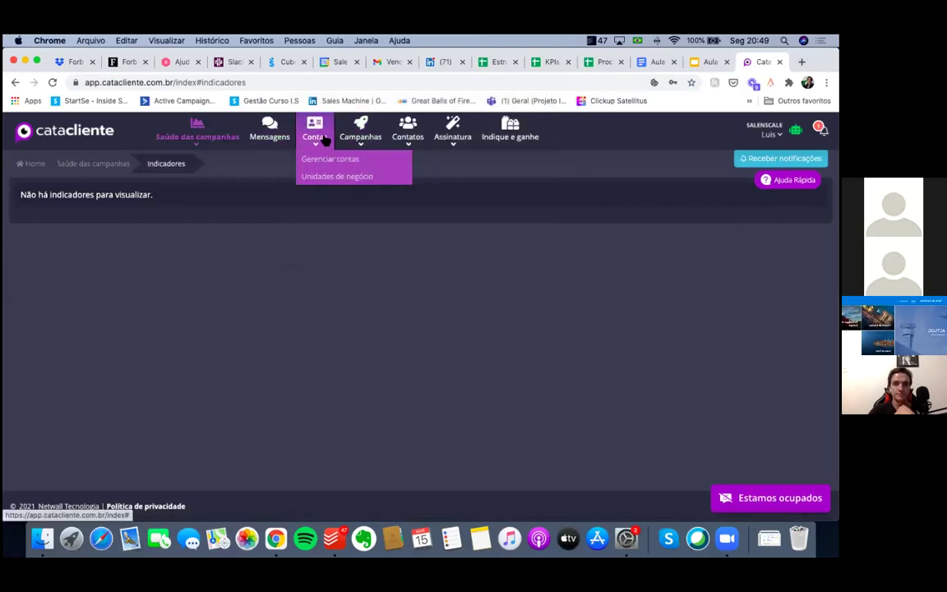
{"action": "left_click", "coordinate": [270, 131]}
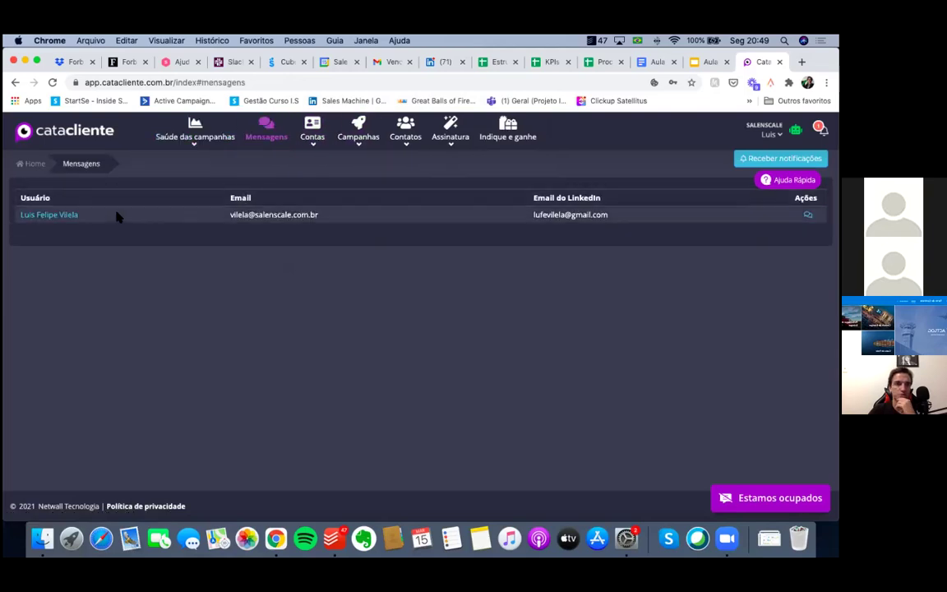
{"action": "left_click", "coordinate": [53, 216]}
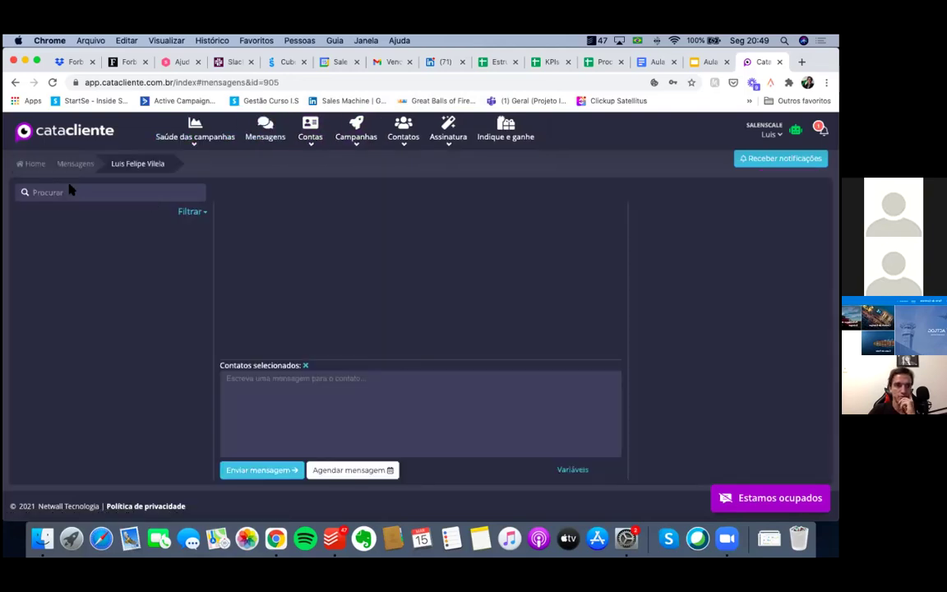
{"action": "left_click", "coordinate": [189, 212]}
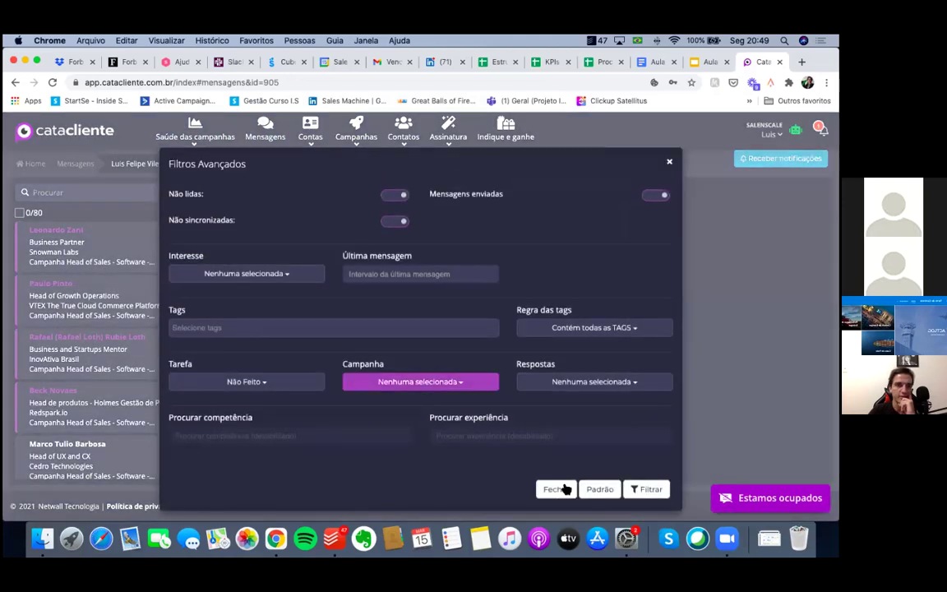
{"action": "left_click", "coordinate": [18, 191]}
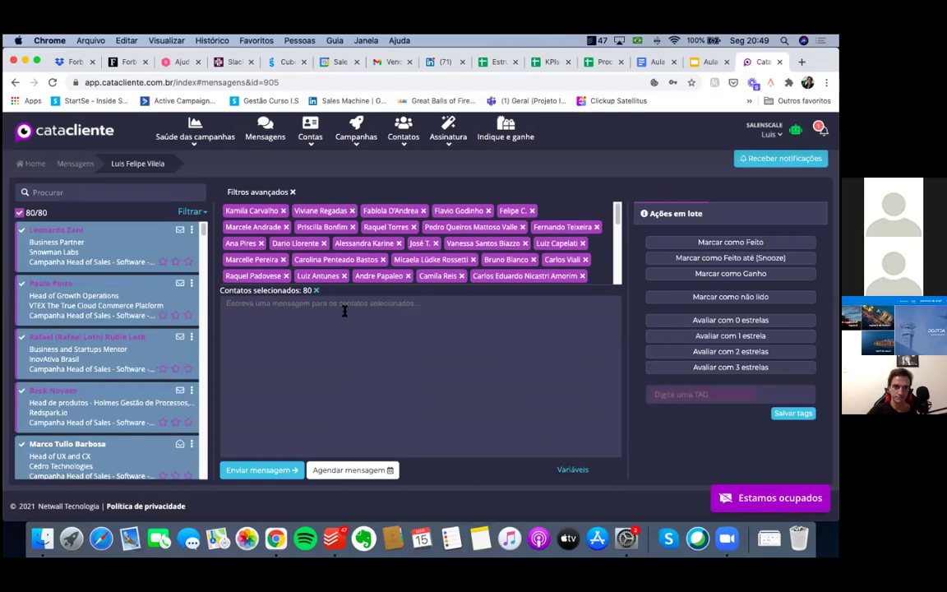
Write the bulk message "Oi {NOME}, tudo bem?" followed by a second line "Que legal que voce é {CARGO}", inserting the CARGO variable
{"action": "type", "text": "Oi {NOME}, tudo bem?"}
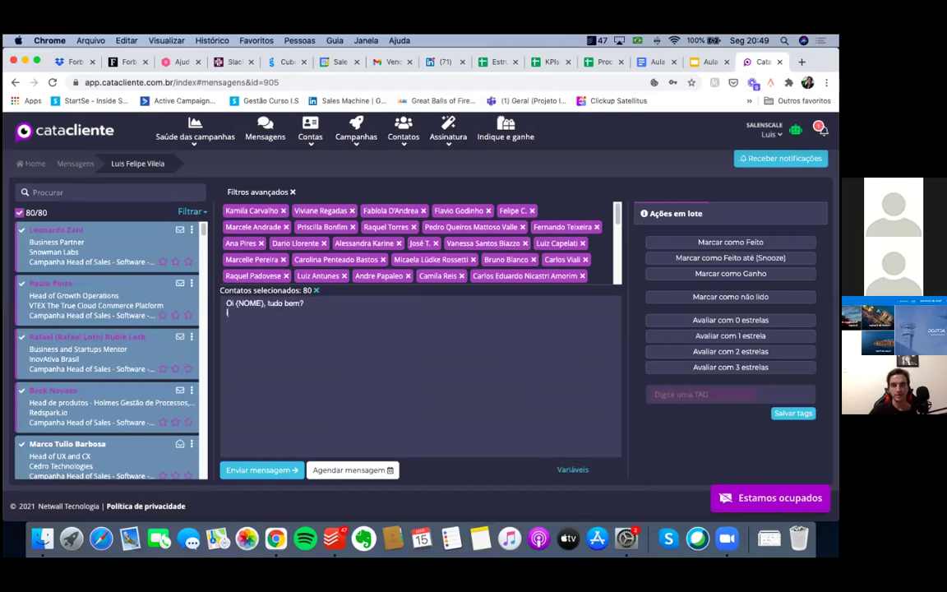
{"action": "key", "text": "Return"}
{"action": "type", "text": "Oi {NOME}, tudo bem? Que legal qu"}
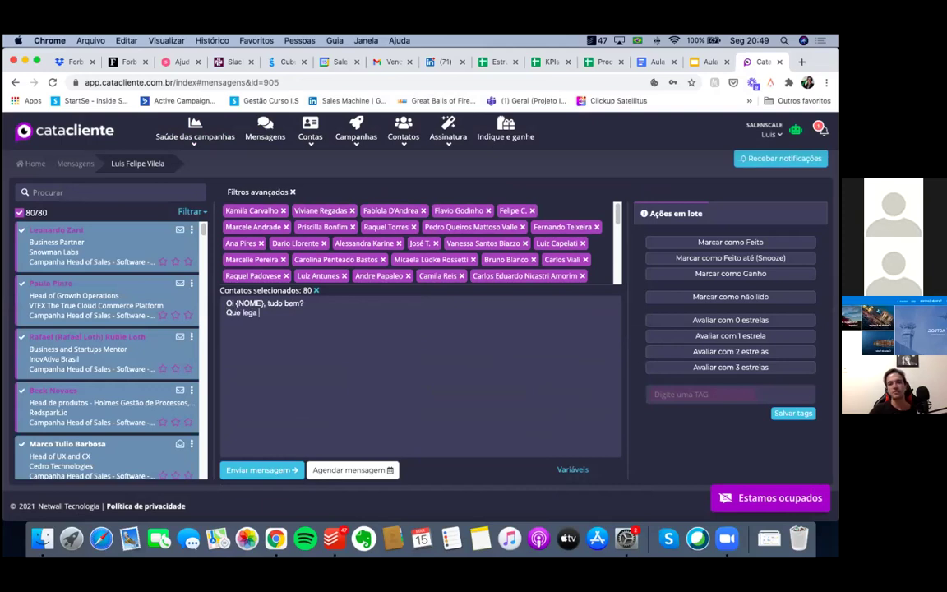
{"action": "type", "text": "e você é"}
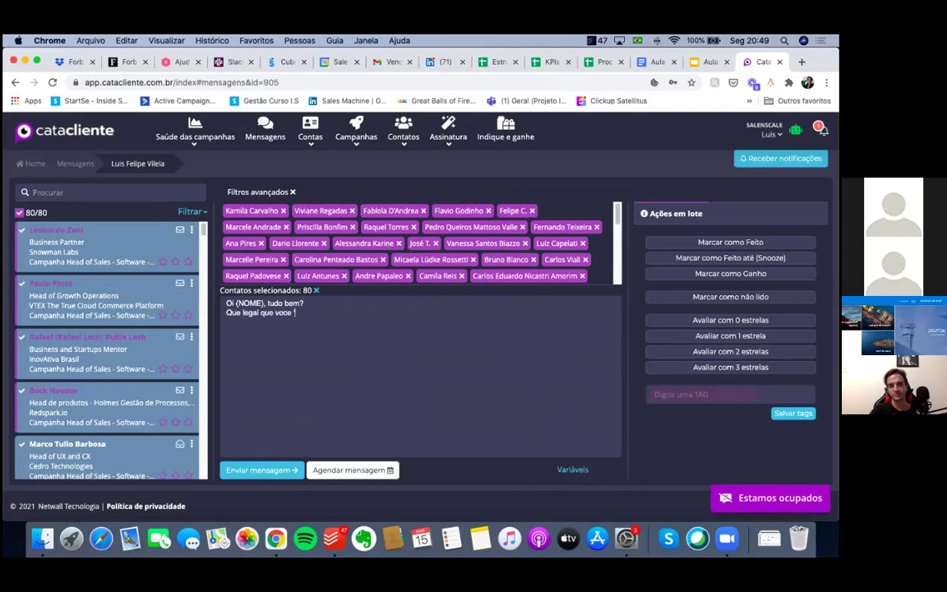
{"action": "left_click", "coordinate": [573, 472]}
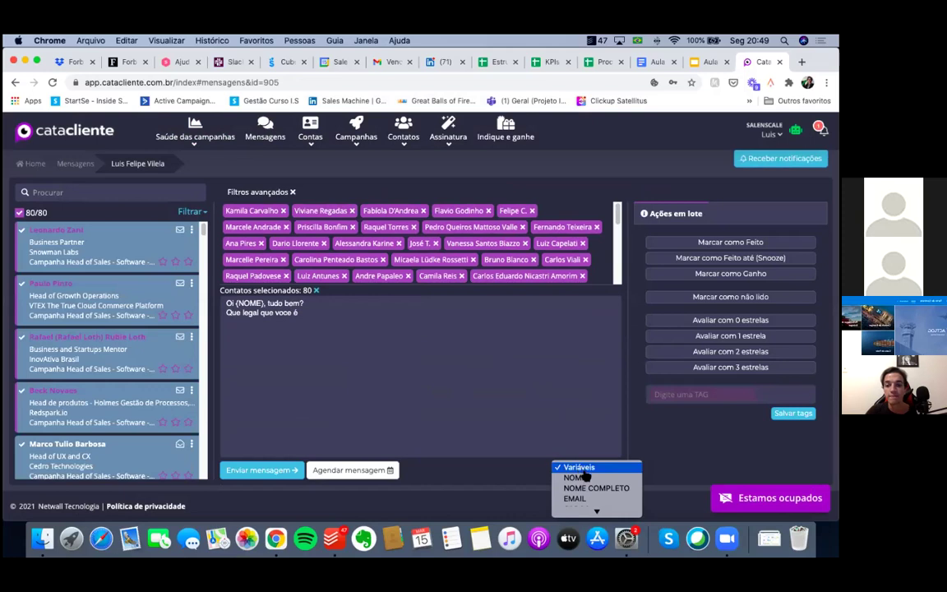
{"action": "left_click", "coordinate": [575, 488]}
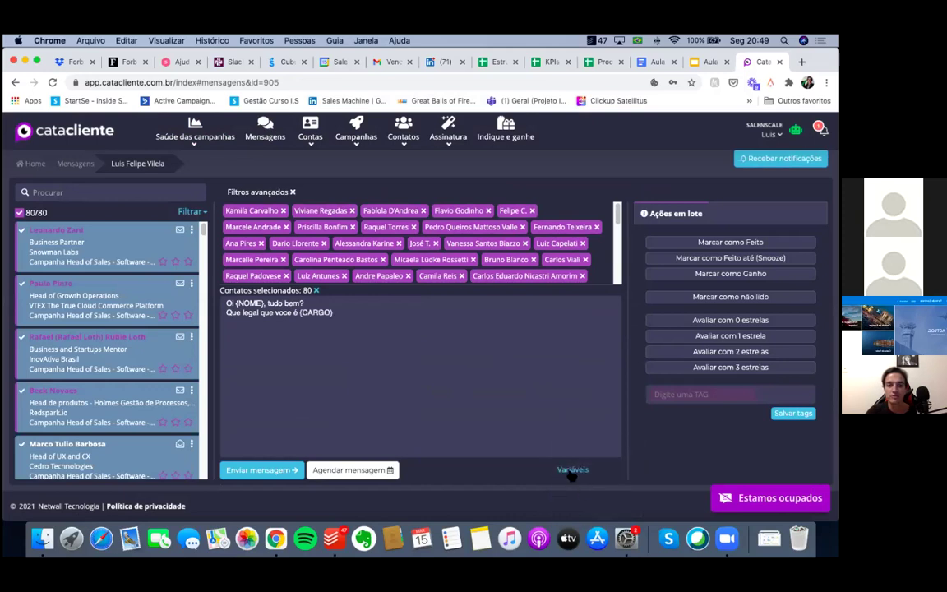
Complete the second line with "na {EMPRESA}." using the EMPRESA variable, and add a third line of placeholder text "balblalbalba"
{"action": "type", "text": "na"}
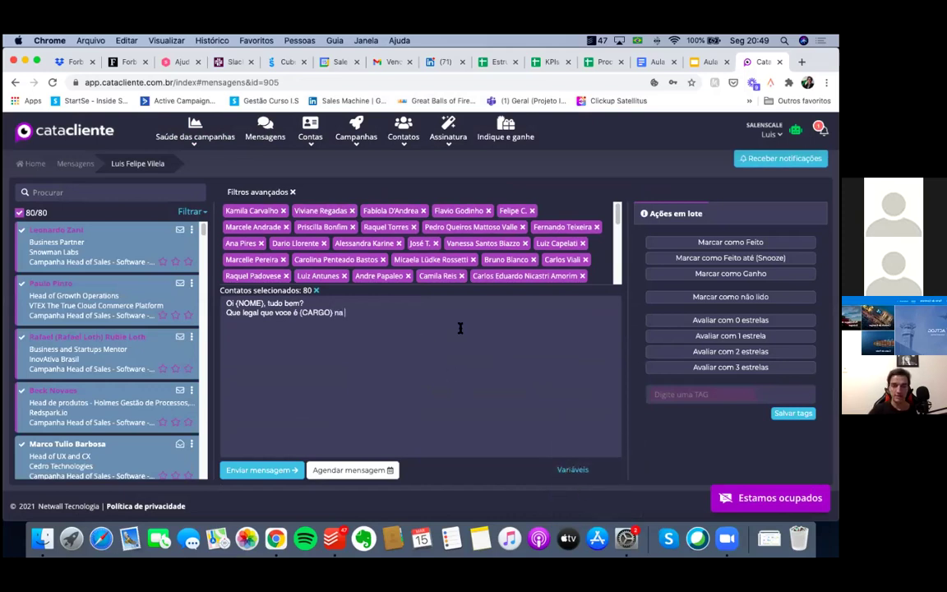
{"action": "left_click", "coordinate": [567, 469]}
{"action": "left_click", "coordinate": [576, 499]}
{"action": "type", "text": "."}
{"action": "key", "text": "Return"}
{"action": "type", "text": "balblalbalba"}
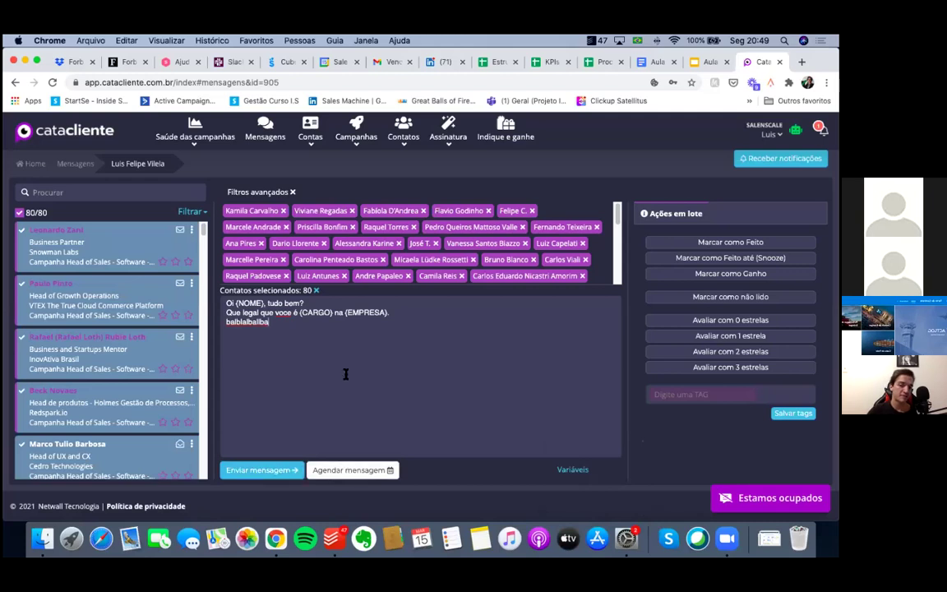
Delete the whole draft of the bulk message and deselect all the contacts
{"action": "left_click_drag", "start_coordinate": [294, 338], "coordinate": [274, 280]}
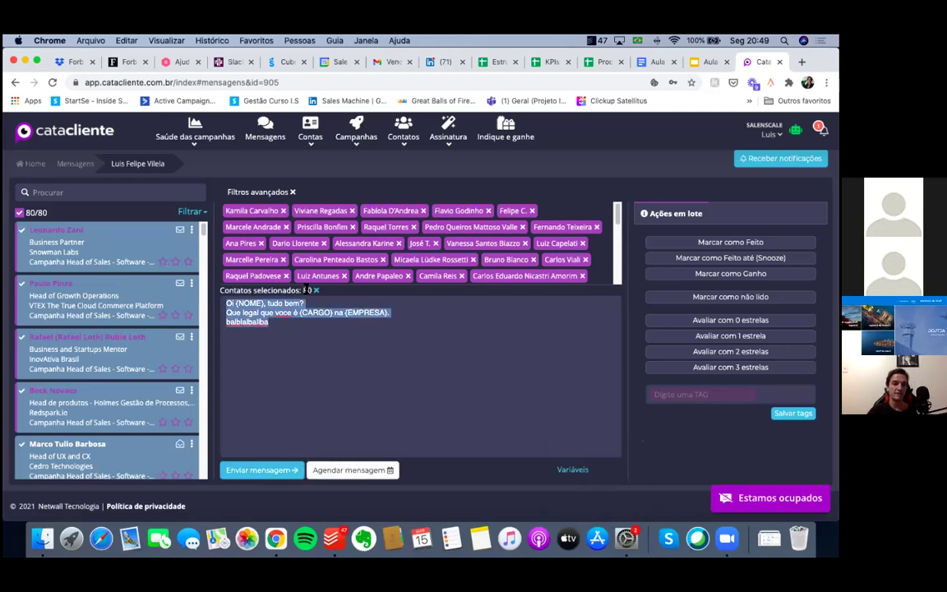
{"action": "left_click", "coordinate": [275, 311]}
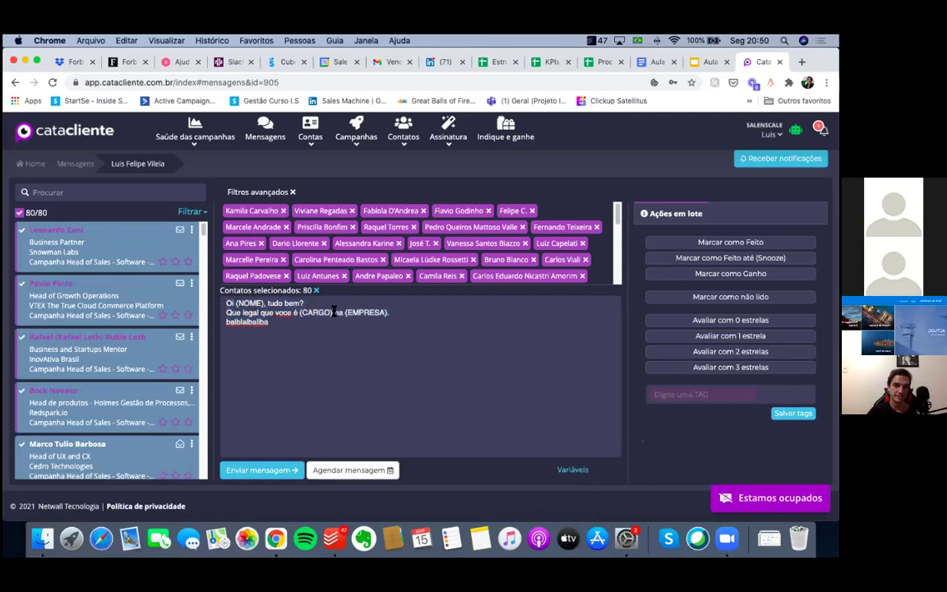
{"action": "left_click_drag", "start_coordinate": [334, 311], "coordinate": [227, 301]}
{"action": "left_click", "coordinate": [252, 294]}
{"action": "key", "text": "super+a"}
{"action": "key", "text": "BackSpace"}
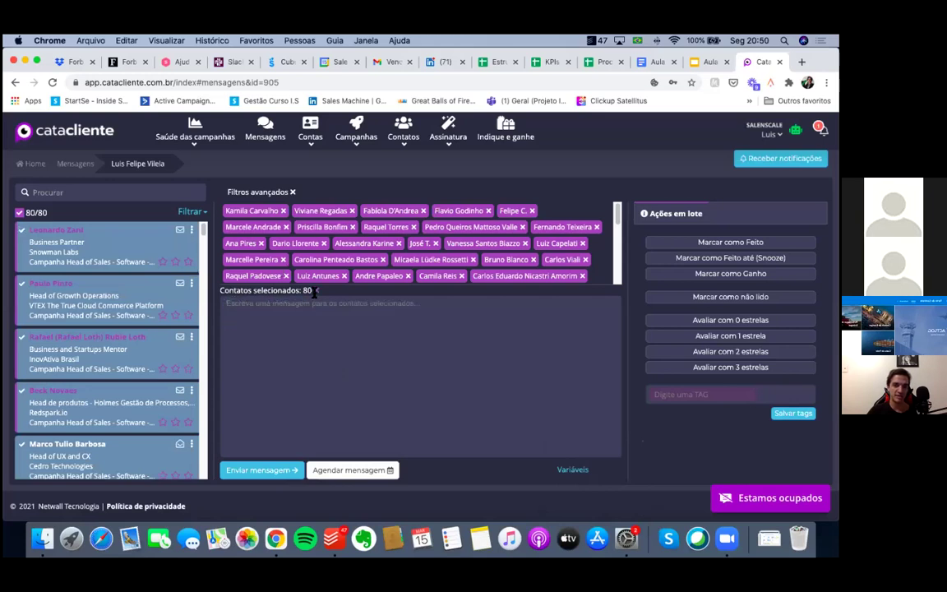
{"action": "left_click", "coordinate": [313, 291]}
Switch to LinkedIn, search for "gerente de marketing" and limit the results to people
{"action": "mouse_move", "coordinate": [355, 153]}
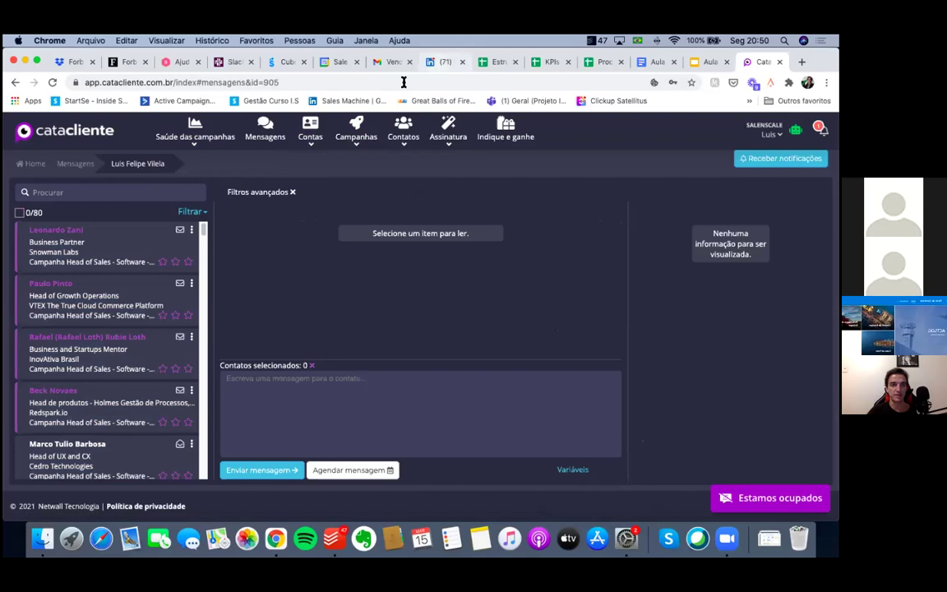
{"action": "left_click", "coordinate": [436, 61]}
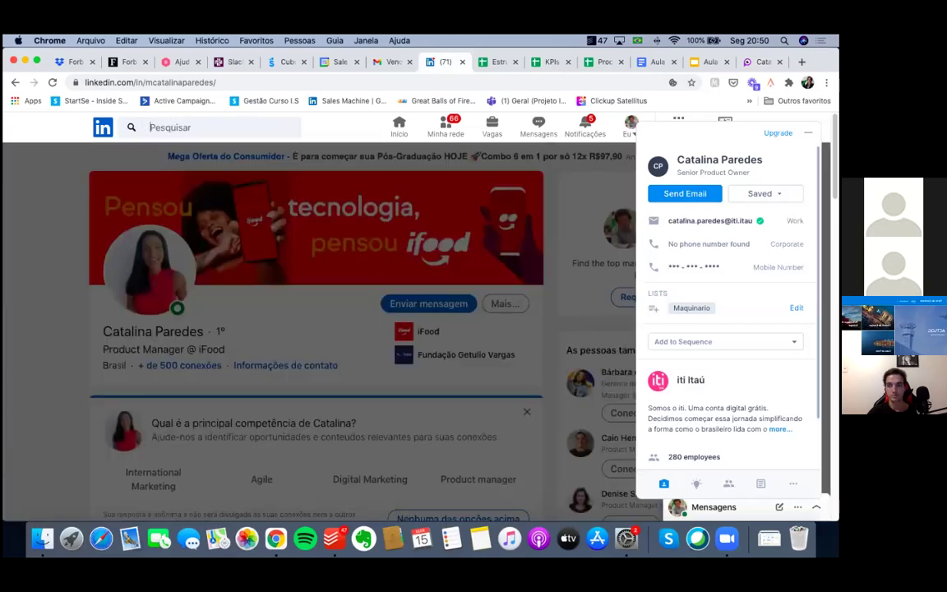
{"action": "left_click", "coordinate": [190, 127]}
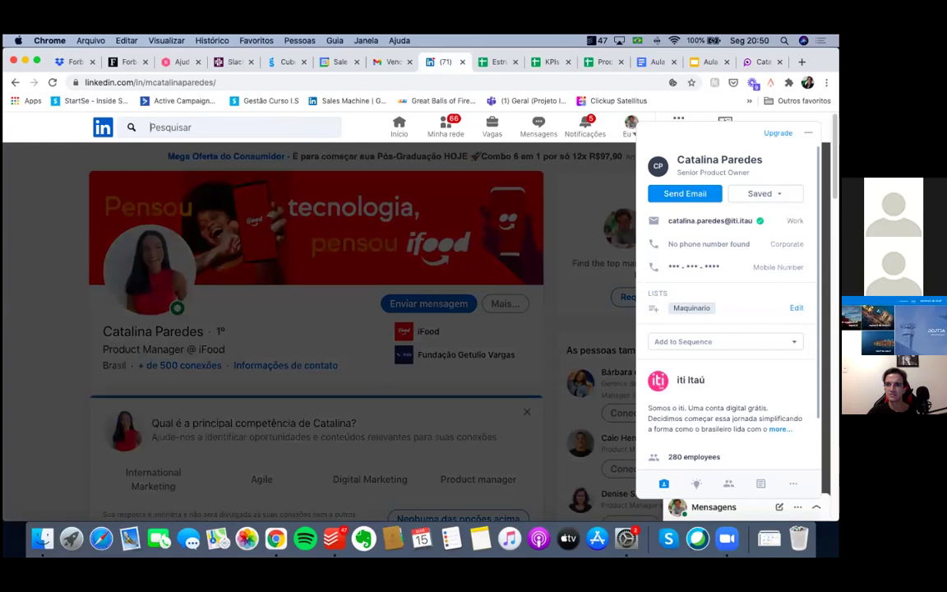
{"action": "type", "text": "gerente de marketing"}
{"action": "key", "text": "Return"}
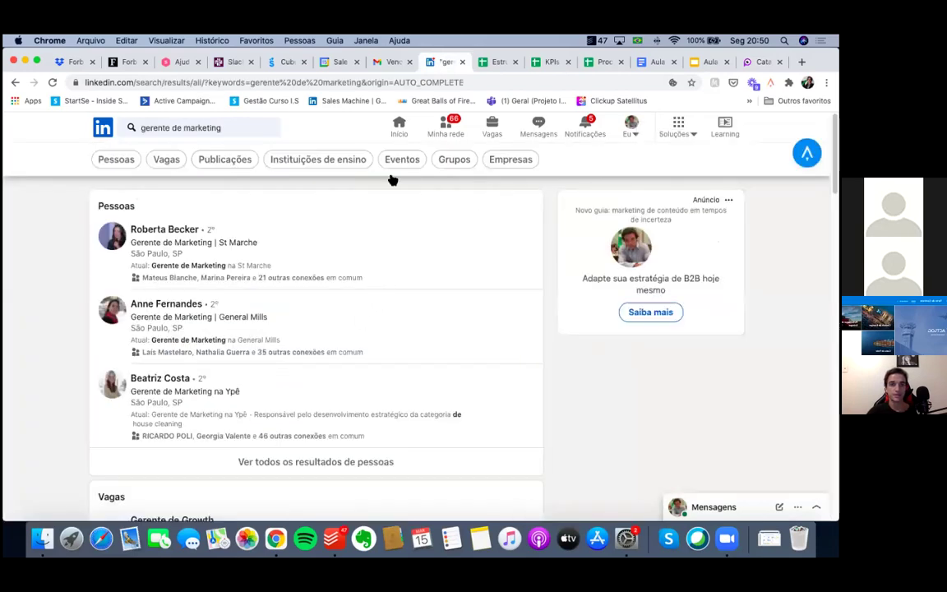
{"action": "scroll", "coordinate": [243, 152], "scroll_direction": "down", "scroll_amount": 3}
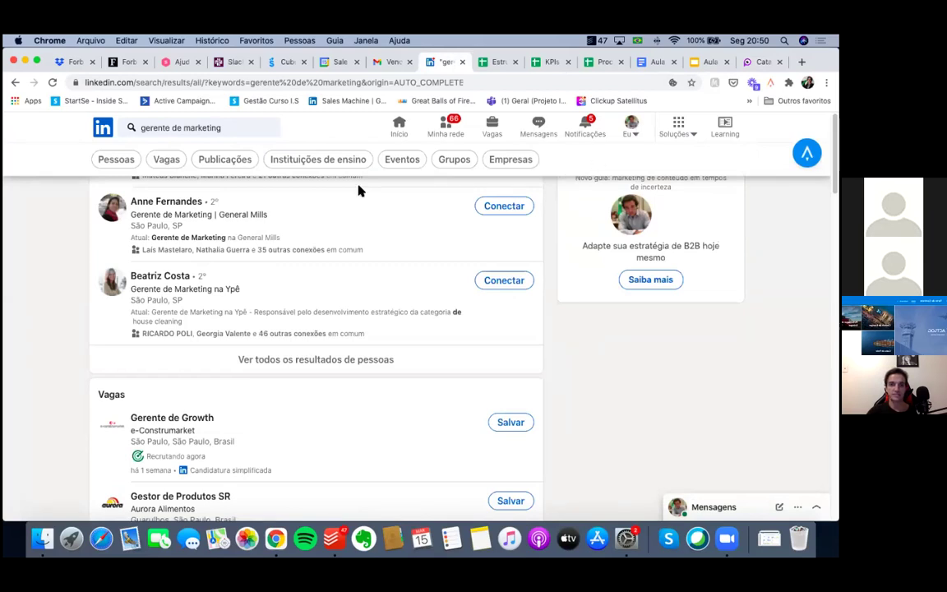
{"action": "scroll", "coordinate": [360, 190], "scroll_direction": "up", "scroll_amount": 3}
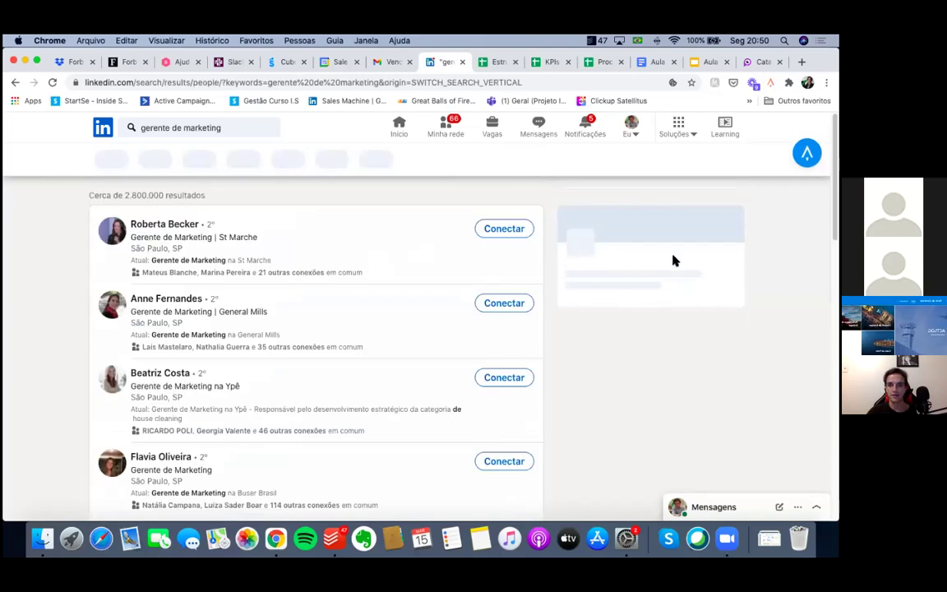
Filter the people results by 2nd-degree connections, the São Paulo e Região location, the Varejo industry and a keyword
{"action": "scroll", "coordinate": [559, 263], "scroll_direction": "down", "scroll_amount": 2}
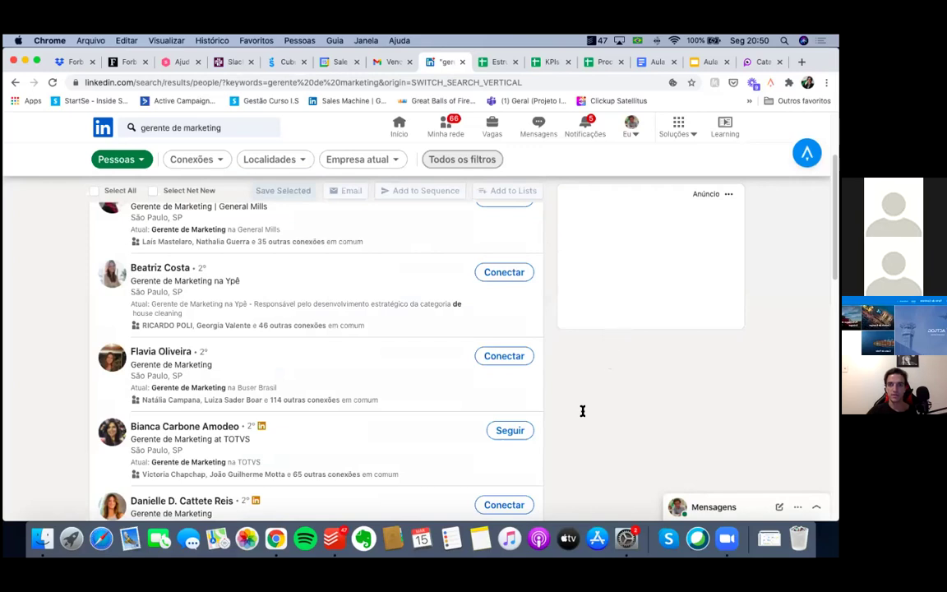
{"action": "left_click", "coordinate": [462, 159]}
{"action": "left_click", "coordinate": [687, 256]}
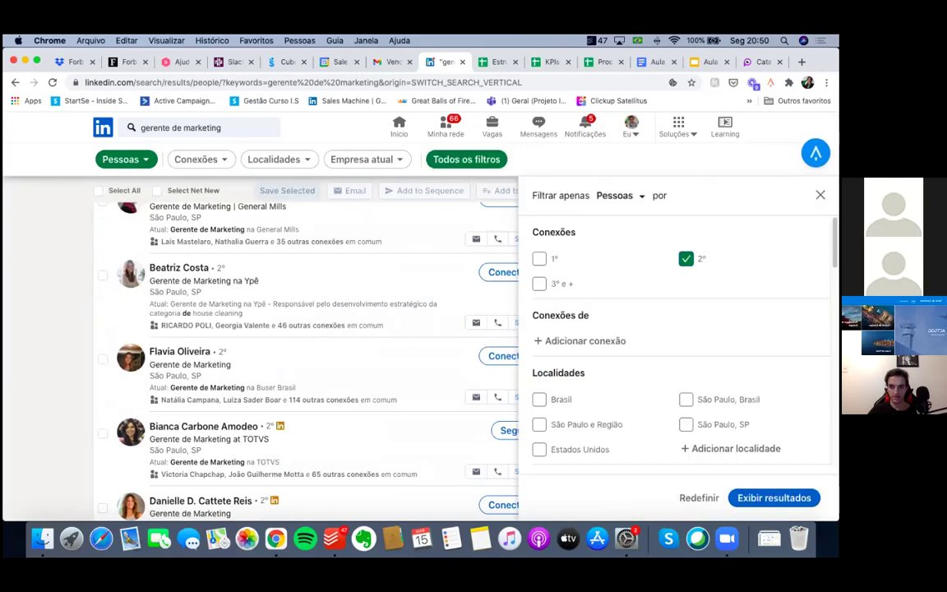
{"action": "scroll", "coordinate": [678, 329], "scroll_direction": "down", "scroll_amount": 2}
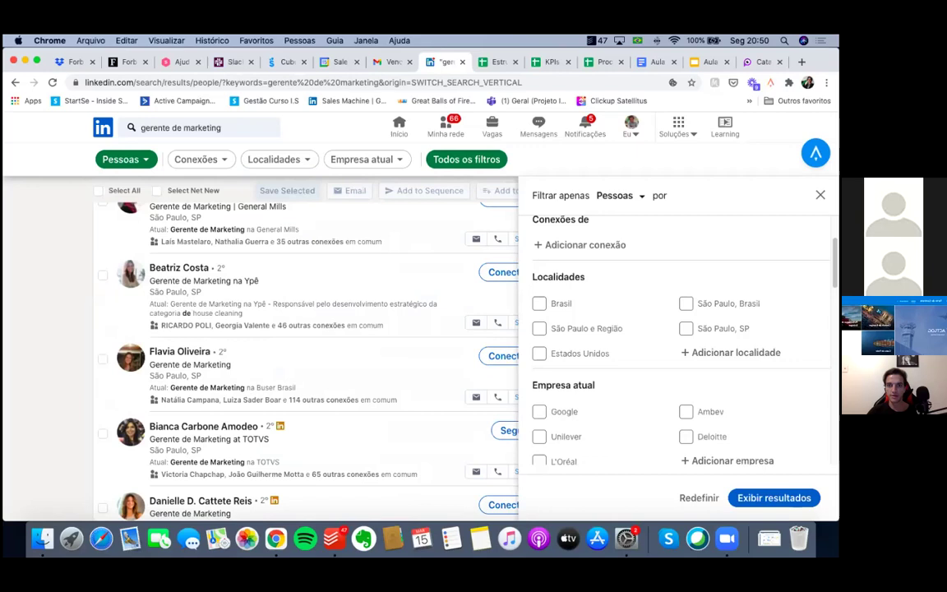
{"action": "scroll", "coordinate": [603, 355], "scroll_direction": "down", "scroll_amount": 5}
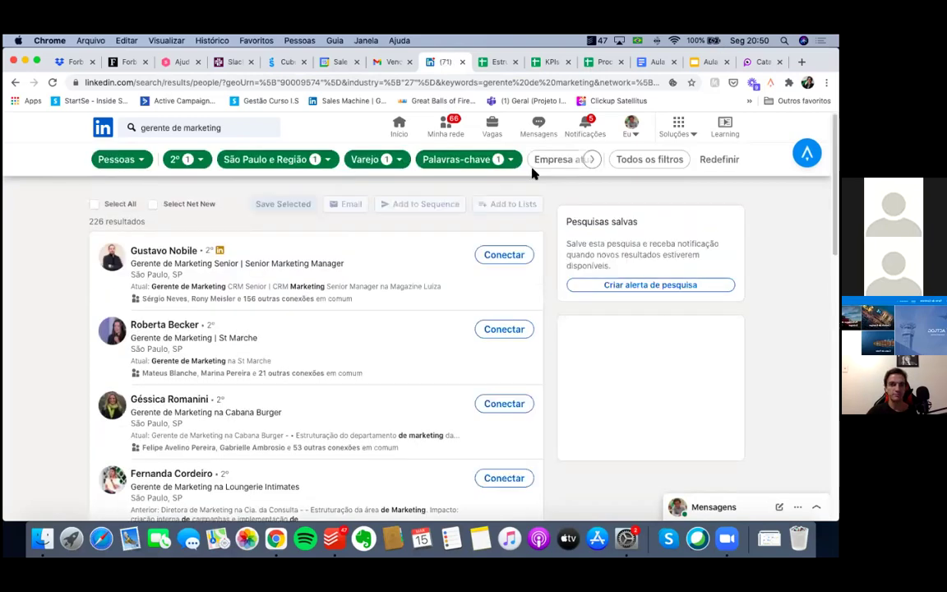
Copy the filtered LinkedIn search URL and enter it as the LinkedIn filter URL of a new campaign in Cata Cliente
{"action": "key", "text": "super+l"}
{"action": "key", "text": "super+c"}
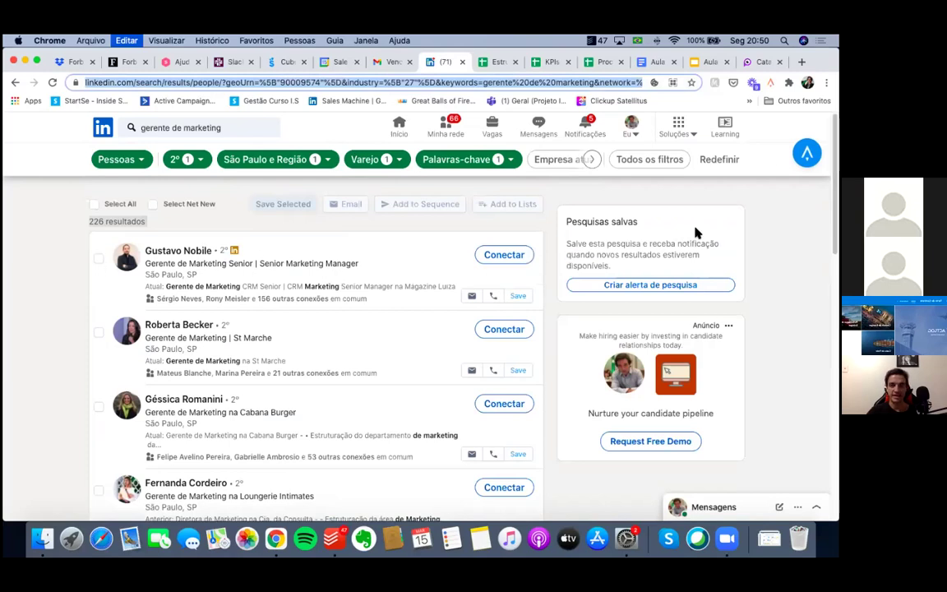
{"action": "key", "text": "super+9"}
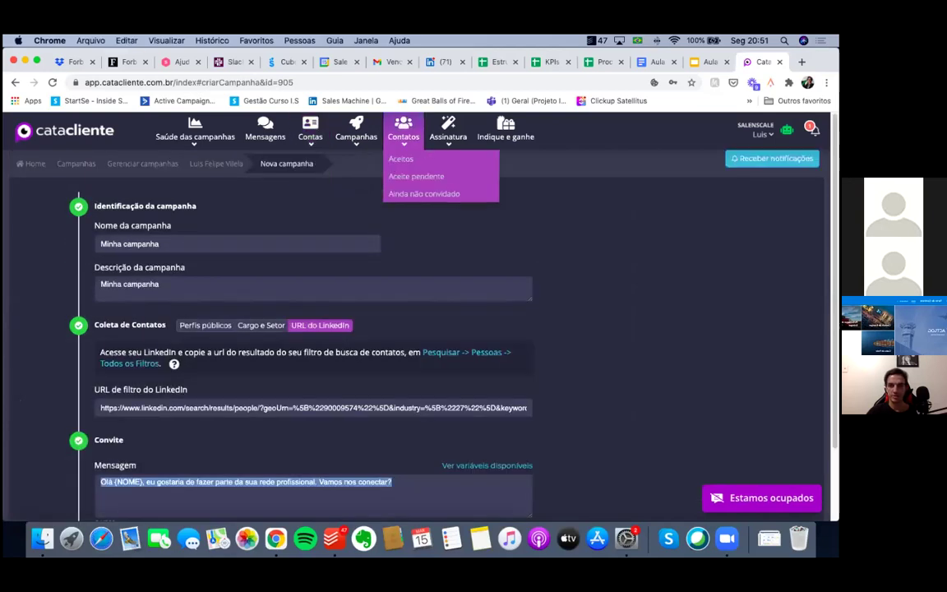
Open the campaign list and examine the invitation, acceptance and reply indicators of the campaign "Head of Sales - Software - 2con - BRASIL"
{"action": "left_click", "coordinate": [377, 159]}
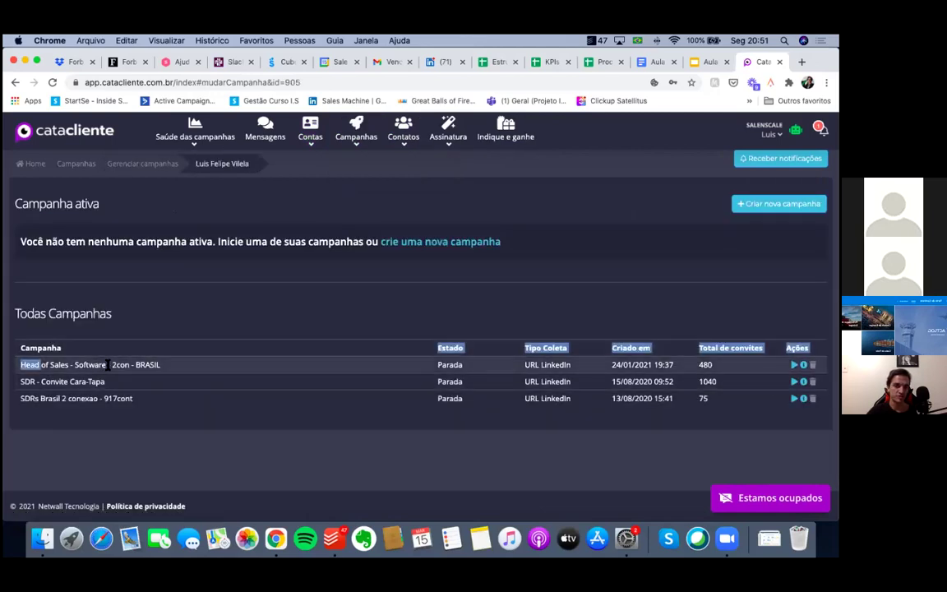
{"action": "double_click", "coordinate": [105, 365]}
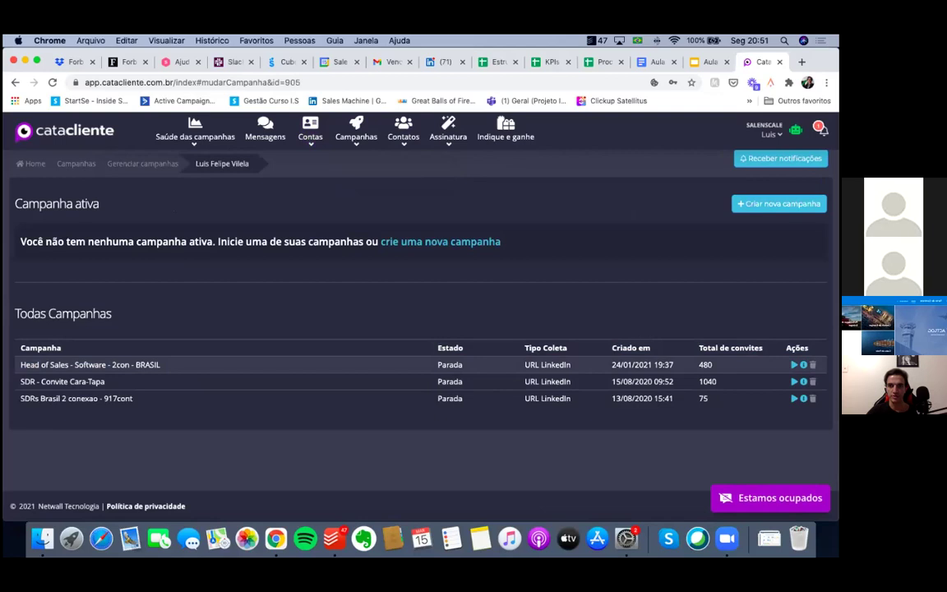
{"action": "left_click", "coordinate": [265, 279]}
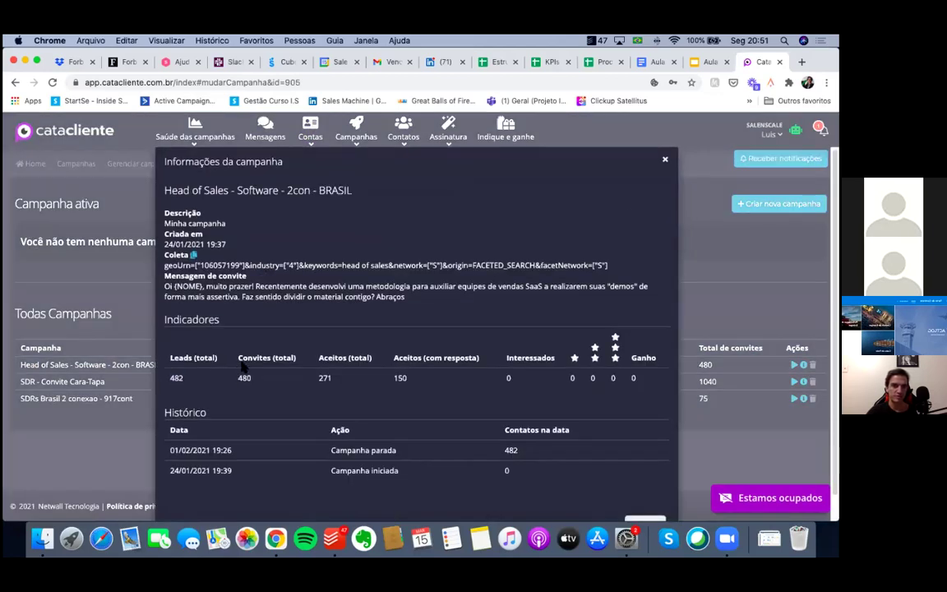
{"action": "double_click", "coordinate": [325, 379]}
{"action": "left_click", "coordinate": [335, 373]}
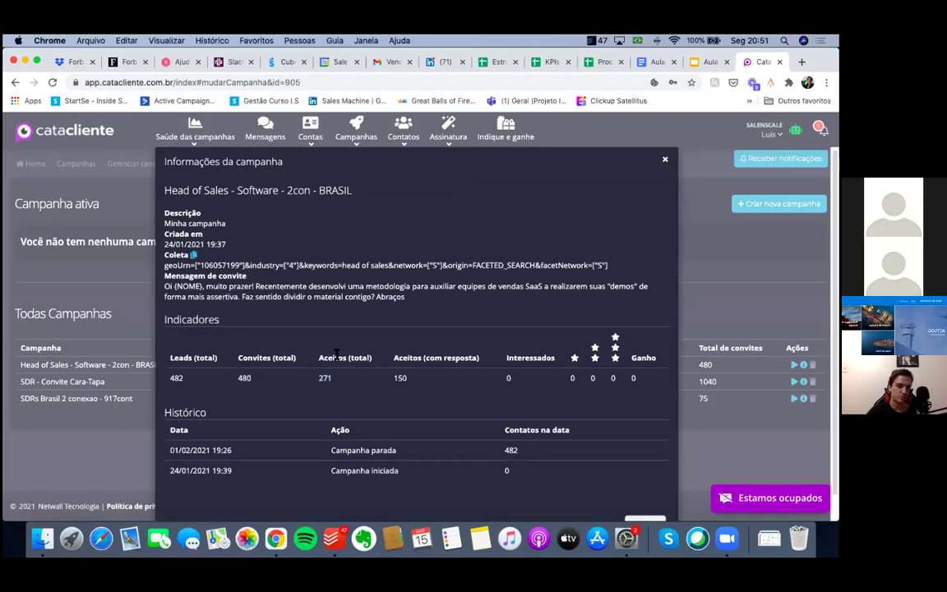
{"action": "double_click", "coordinate": [399, 377]}
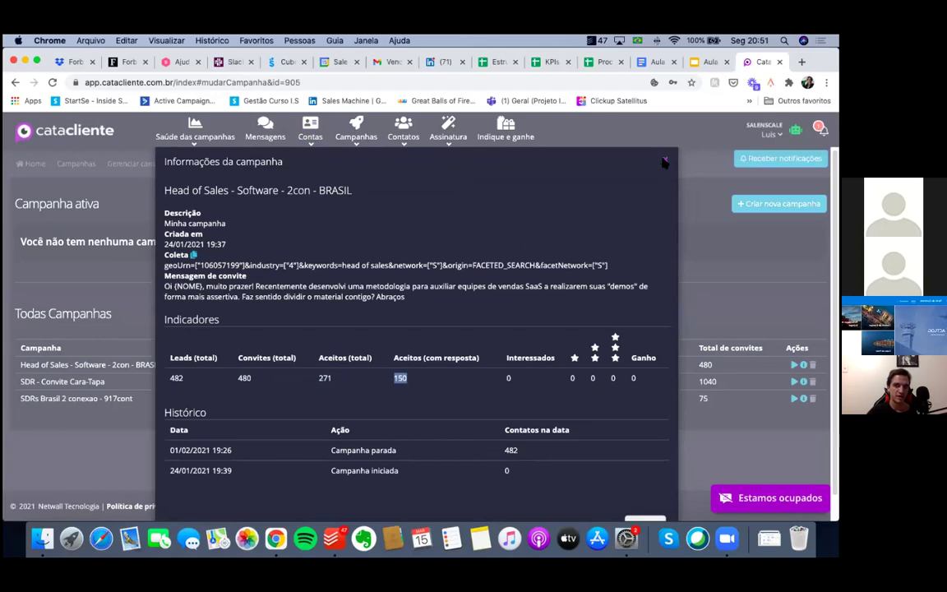
{"action": "left_click", "coordinate": [665, 162]}
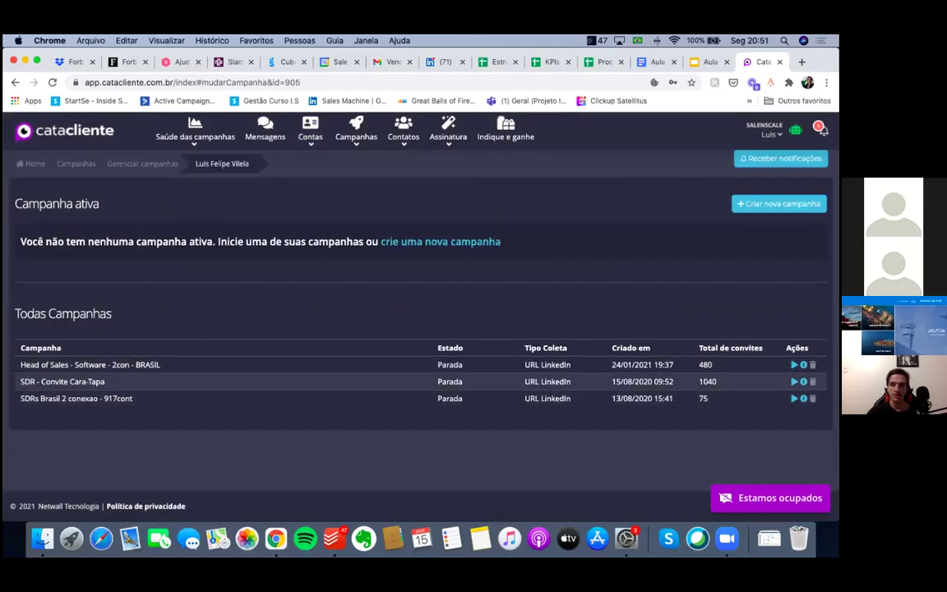
Examine the invitation message and the acceptance and reply indicators of the campaign "SDR - Convite Cara-Tapa"
{"action": "left_click", "coordinate": [804, 381]}
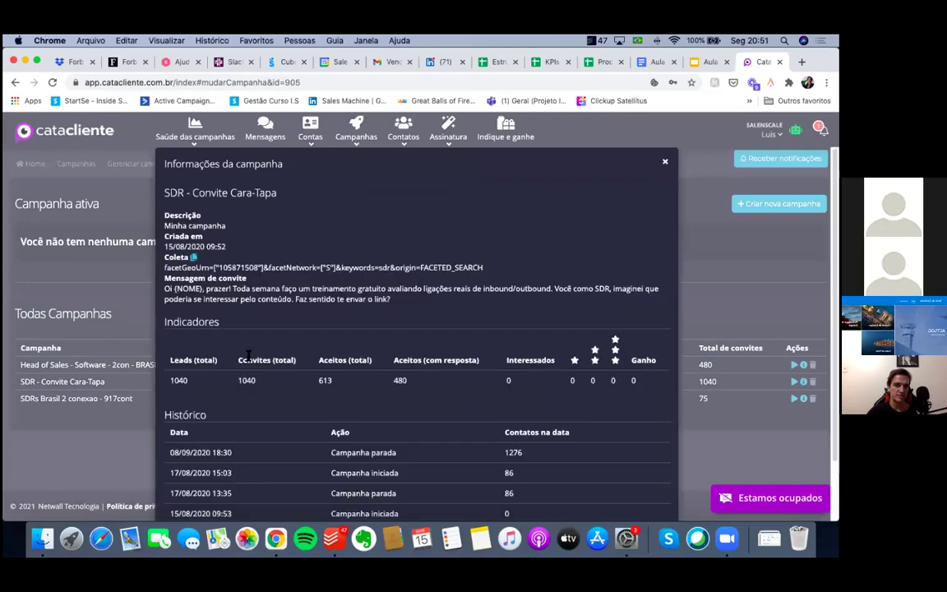
{"action": "scroll", "coordinate": [257, 362], "scroll_direction": "down", "scroll_amount": 1}
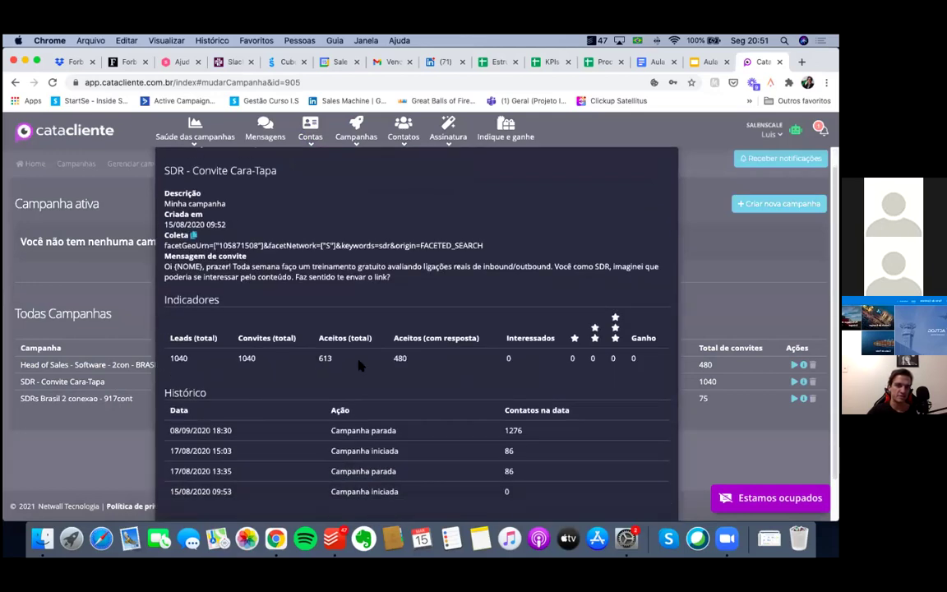
{"action": "double_click", "coordinate": [400, 358]}
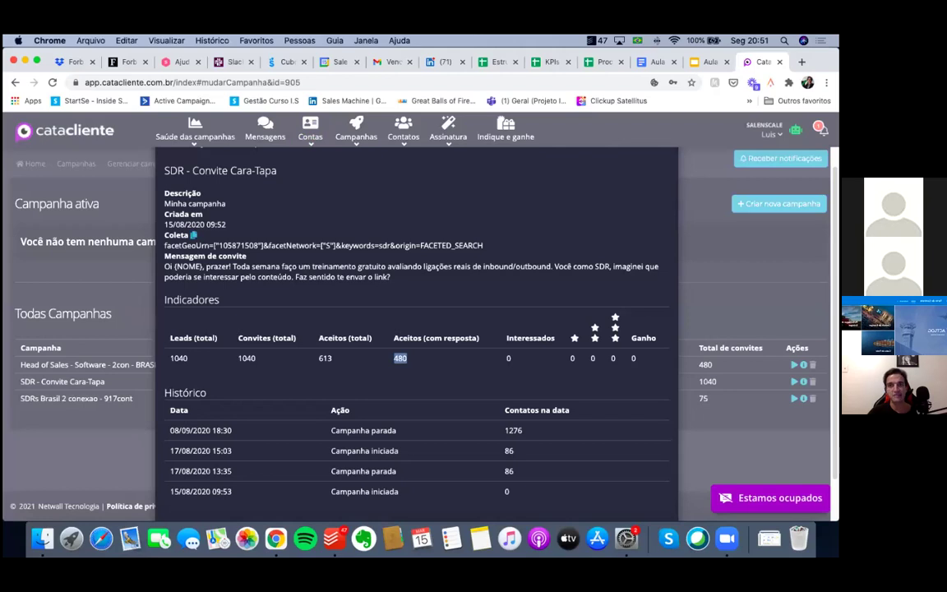
{"action": "left_click", "coordinate": [676, 135]}
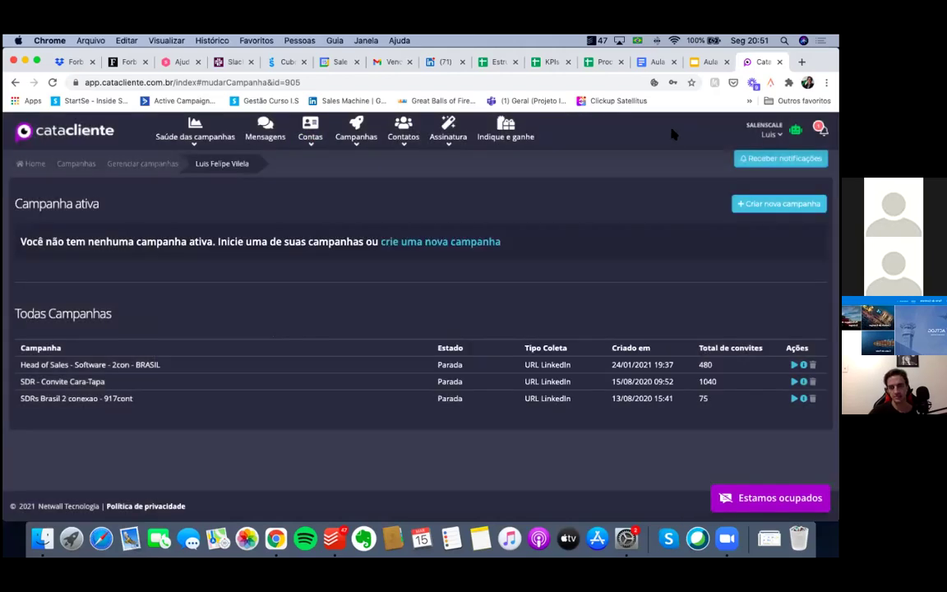
Close Cata Cliente and start presenting the Google Slides deck from the slide "Automação de Prospecção LinkedIn"
{"action": "key", "text": "ctrl+shift+Tab"}
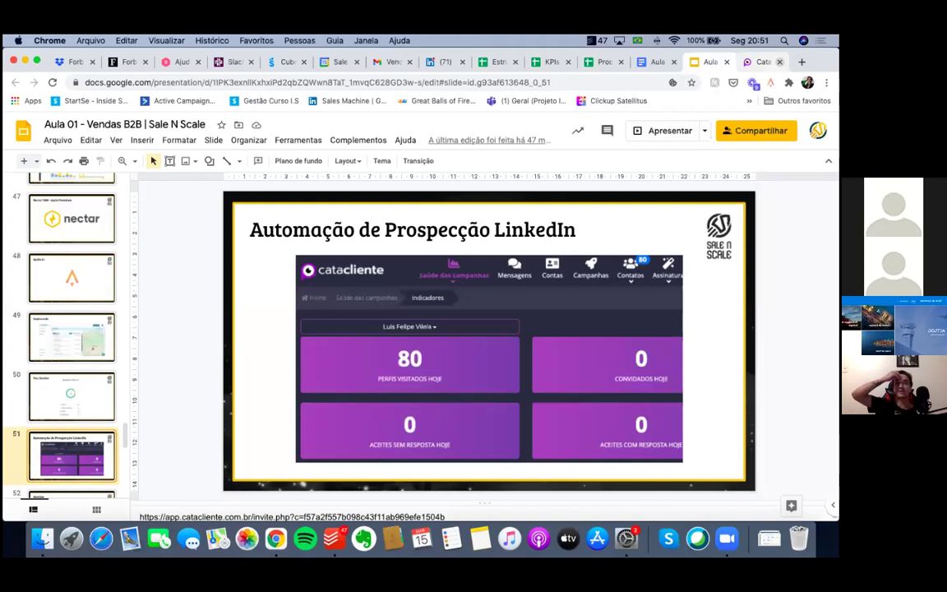
{"action": "left_click", "coordinate": [779, 62]}
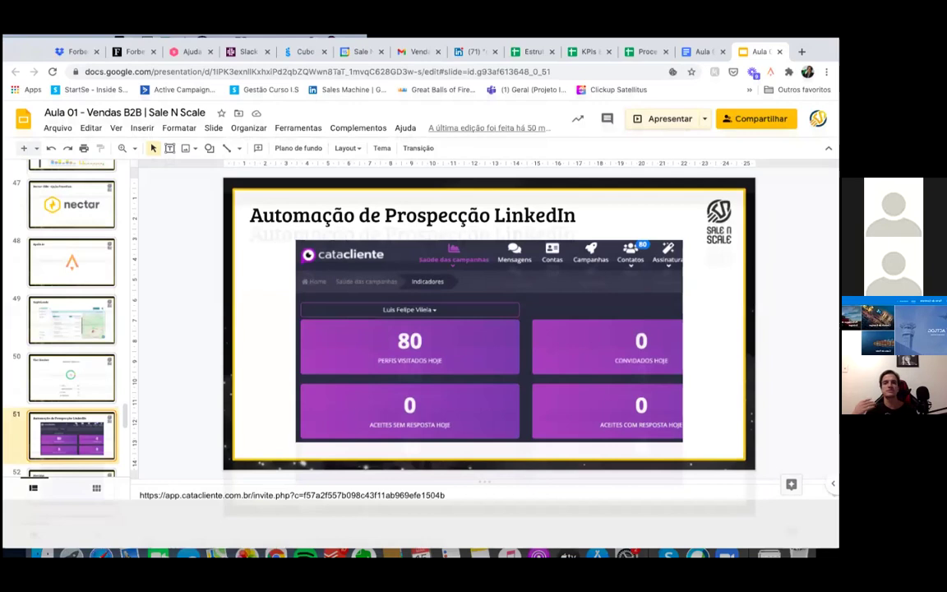
{"action": "key", "text": "super+Return"}
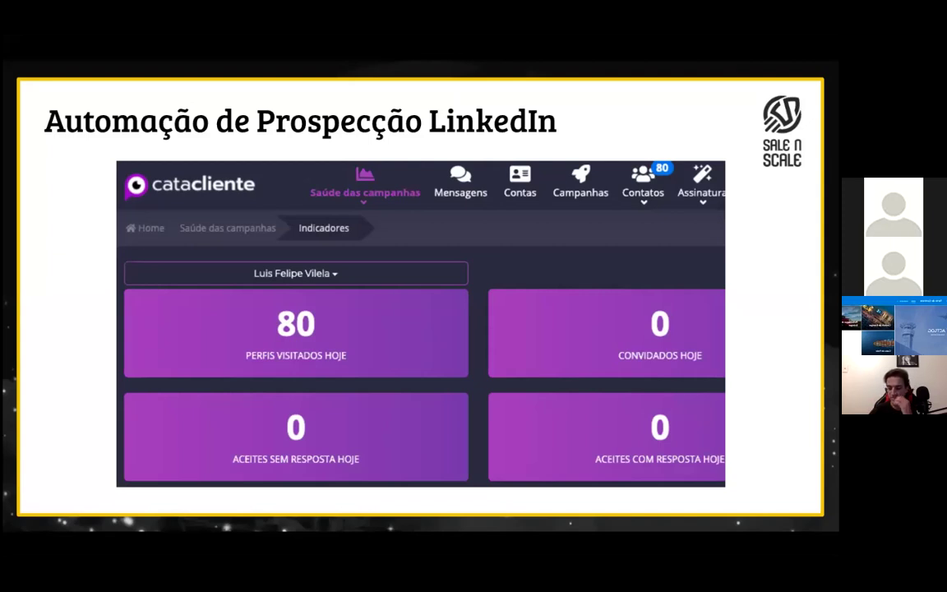
Show the Meetime slide, and go through the deck to the Nectar CRM and Pipedrive slides
{"action": "key", "text": "Right"}
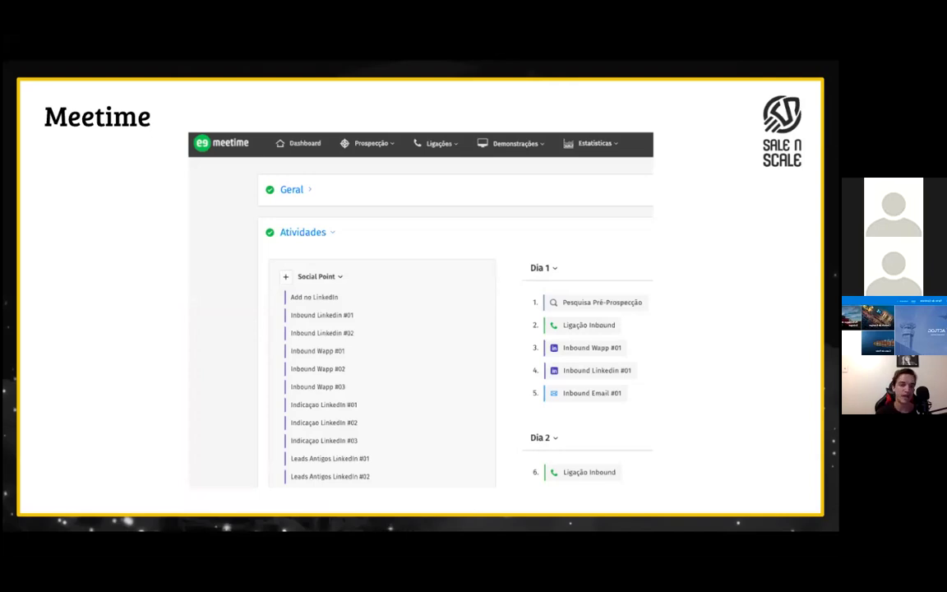
{"action": "key", "text": "Right"}
{"action": "key", "text": "Right"}
{"action": "key", "text": "Right"}
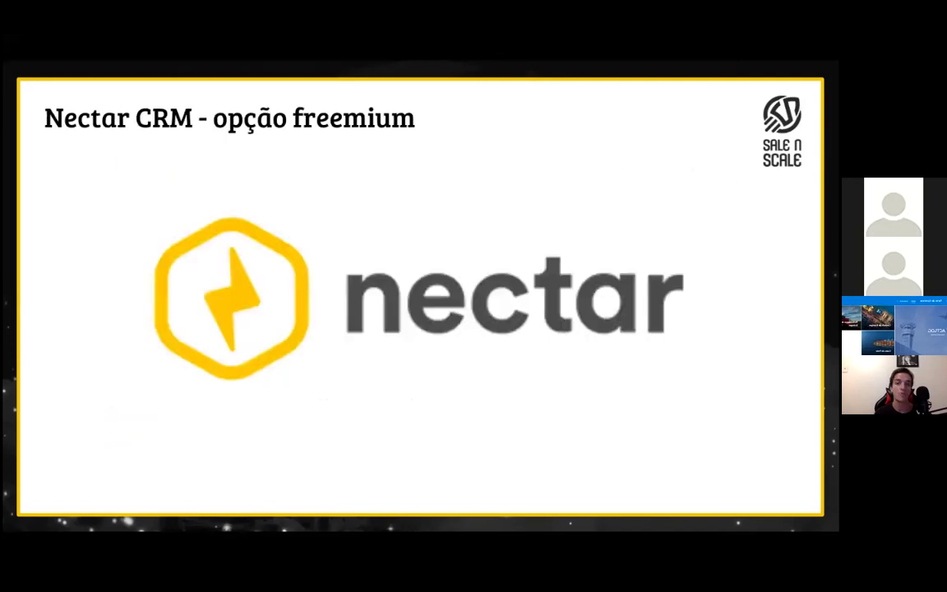
{"action": "key", "text": "Right"}
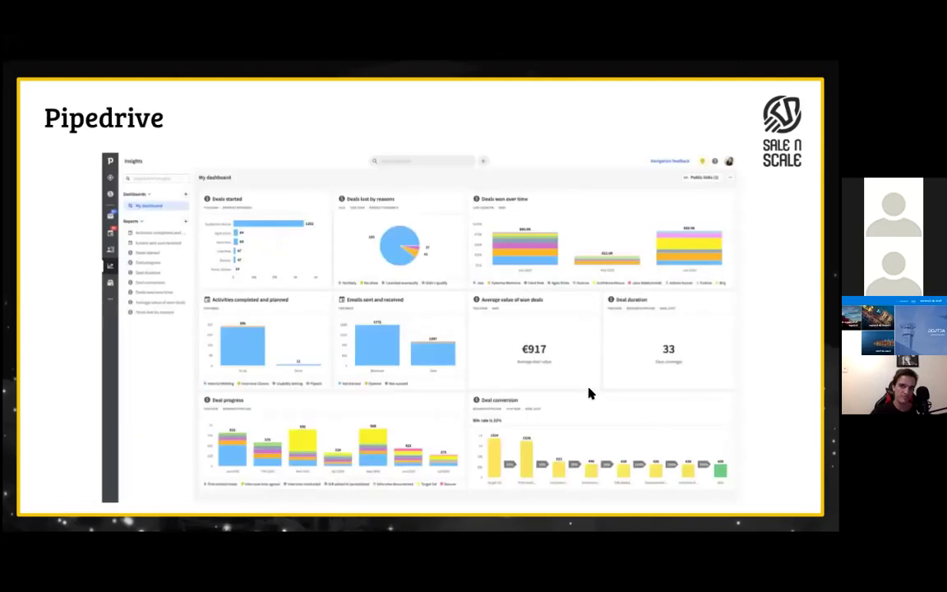
Show the Nectar CRM slide again and return the presentation to the Meetime slide
{"action": "key", "text": "Left"}
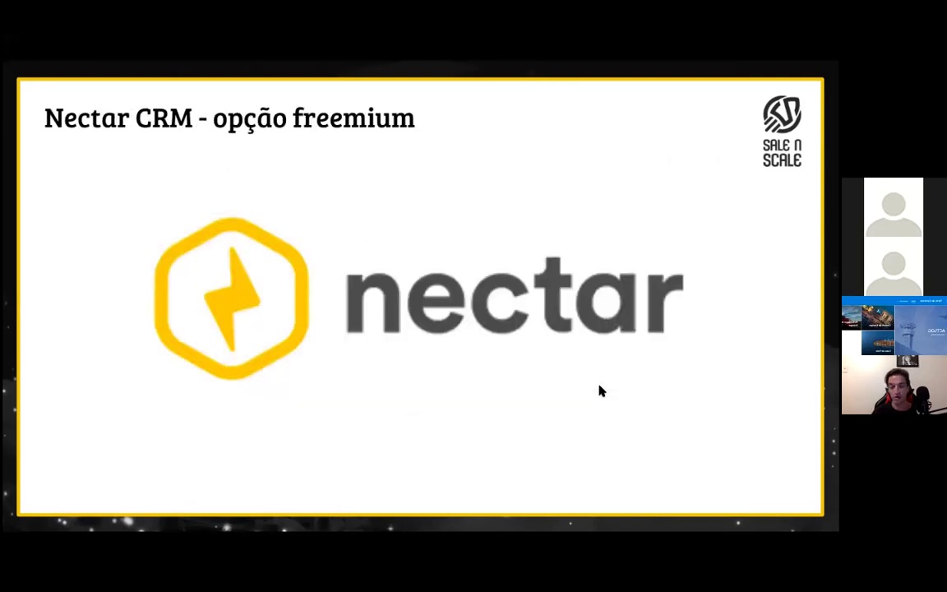
{"action": "key", "text": "Right"}
{"action": "key", "text": "Right"}
{"action": "key", "text": "Left"}
{"action": "key", "text": "Left"}
{"action": "key", "text": "Left"}
{"action": "key", "text": "Left"}
{"action": "key", "text": "Left"}
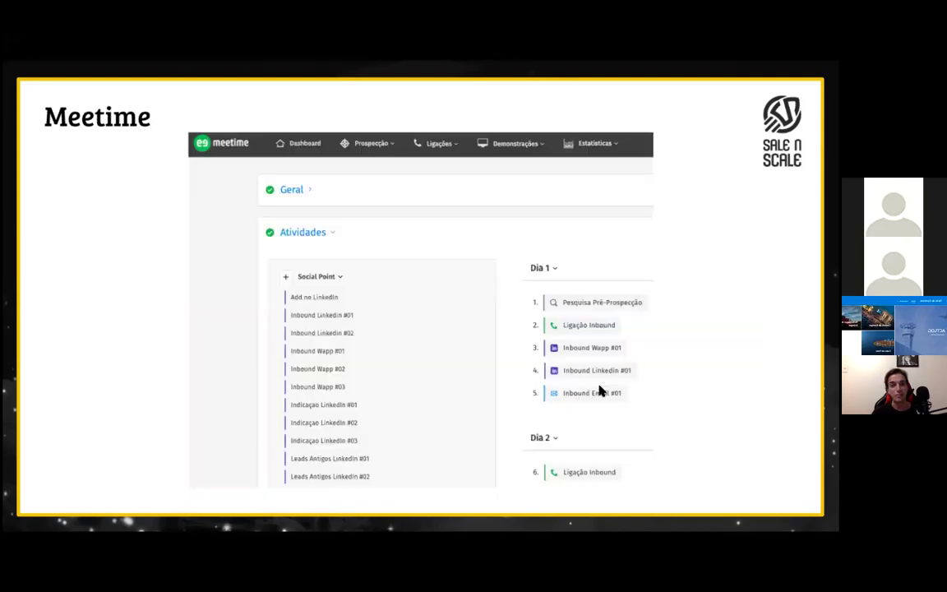
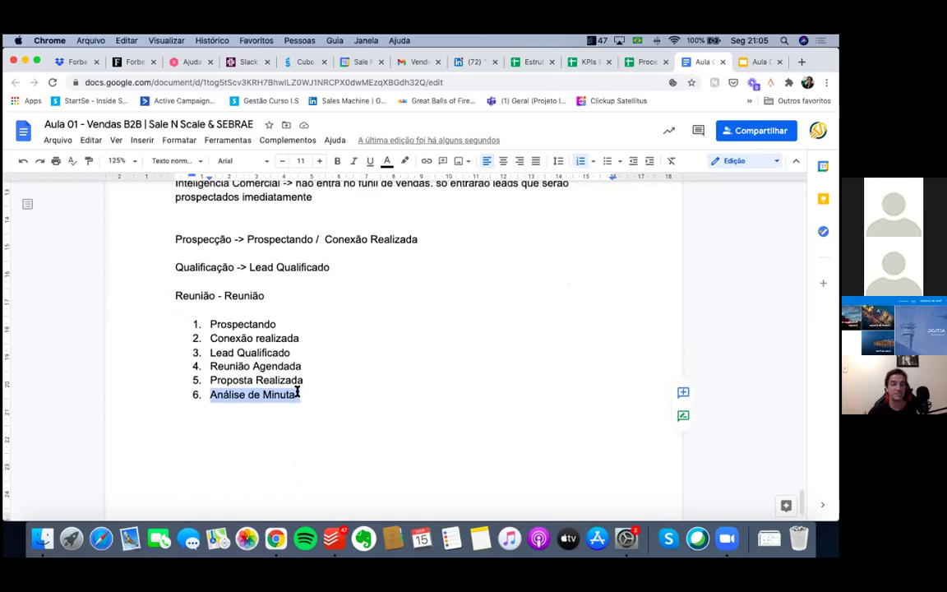
Complete the Reunião line as "Reunião - Reunião Agendada" and add below it "Fechamento -> Proposta Realizada + Análise de Minuta"
{"action": "scroll", "coordinate": [312, 378], "scroll_direction": "up", "scroll_amount": 5}
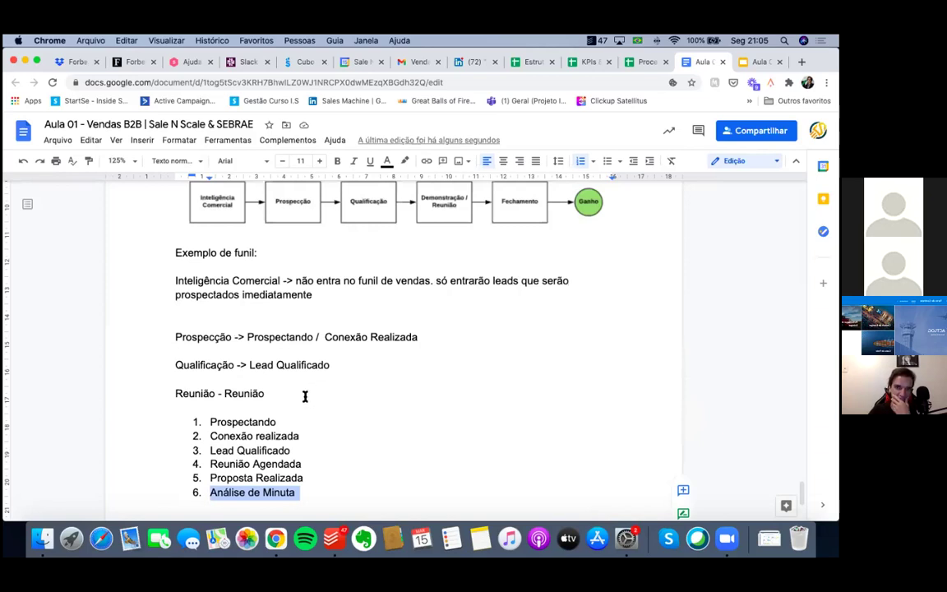
{"action": "left_click", "coordinate": [305, 394]}
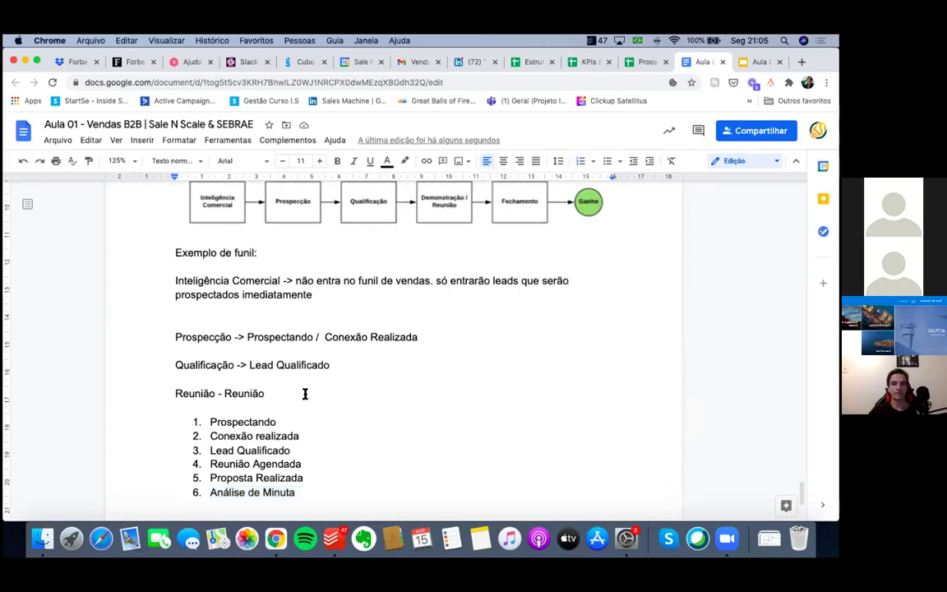
{"action": "type", "text": "Reunião Agendada"}
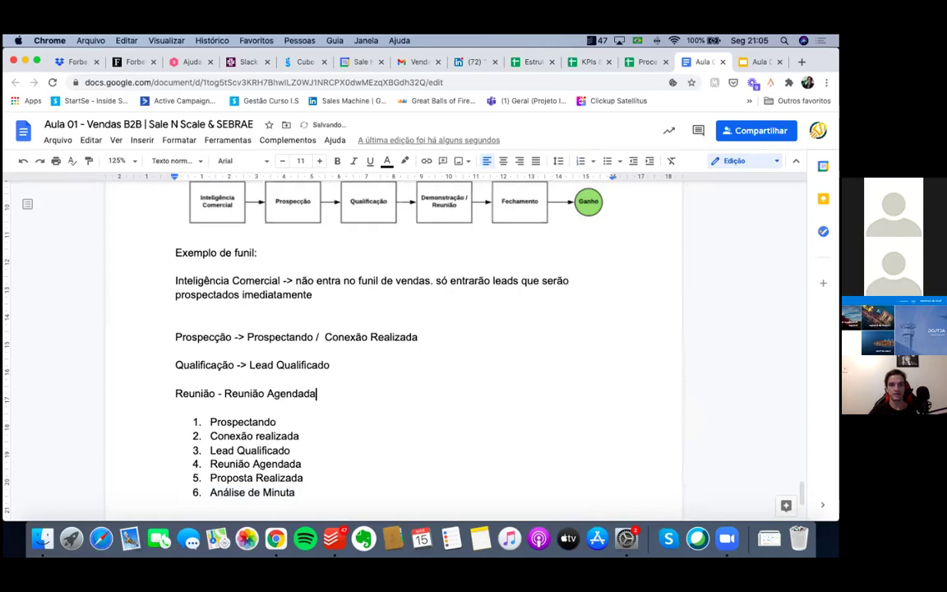
{"action": "key", "text": "Return"}
{"action": "key", "text": "Return"}
{"action": "type", "text": "Fechamento"}
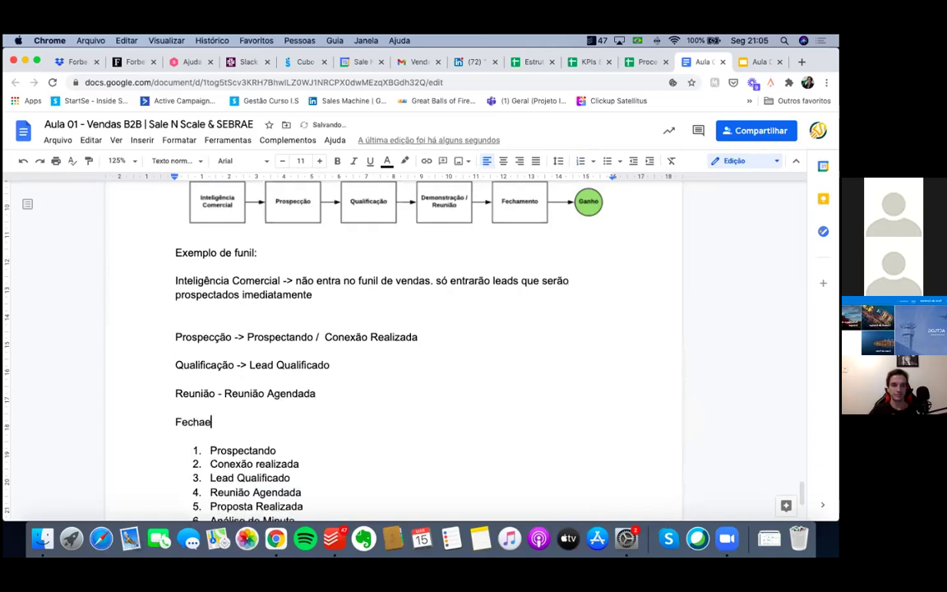
{"action": "type", "text": " -> Pr"}
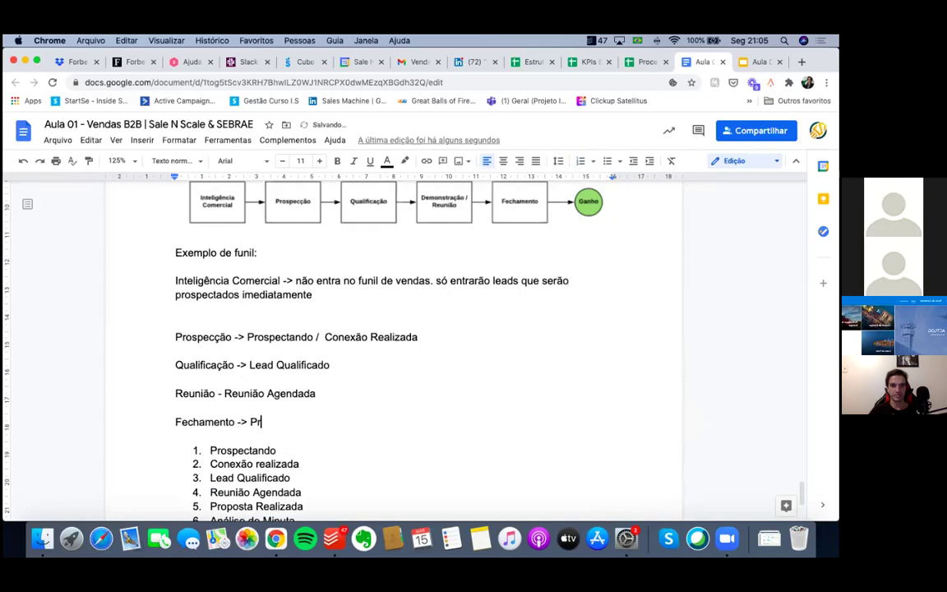
{"action": "type", "text": "oposta Realizada + Análise de Minu"}
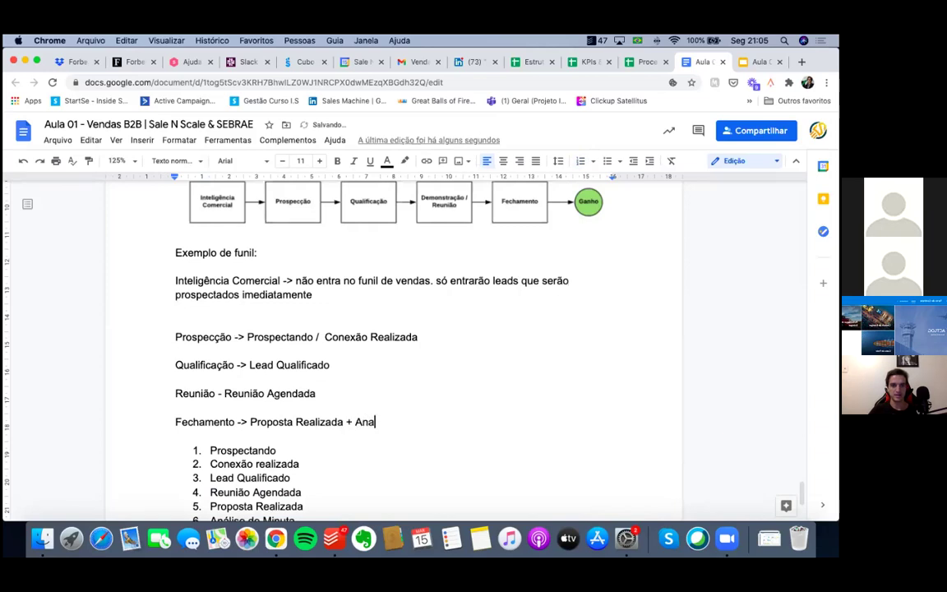
{"action": "type", "text": "ta"}
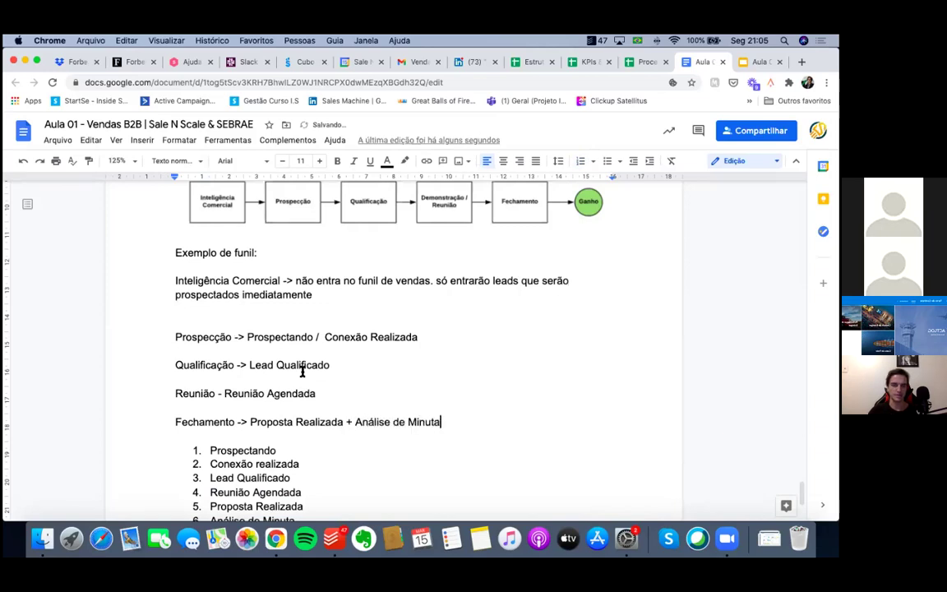
Replace the slash between "Prospectando" and "Conexão Realizada" in the Prospecção line with a plus sign
{"action": "left_click", "coordinate": [319, 337]}
{"action": "key", "text": "BackSpace"}
{"action": "type", "text": "+"}
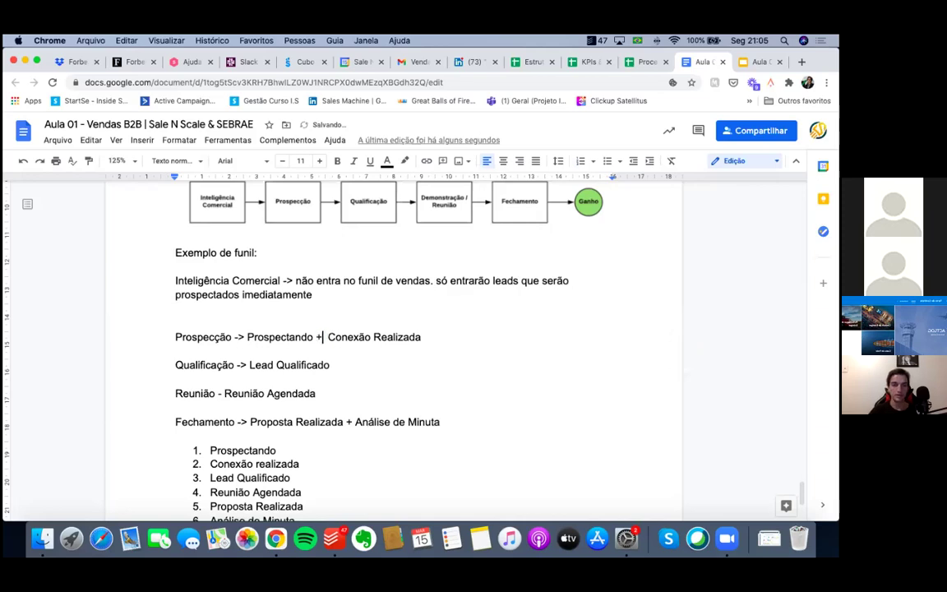
Move "Exemplo de funil:" from below the process diagram to above the numbered list, and remove the extra blank line above Prospecção
{"action": "scroll", "coordinate": [243, 339], "scroll_direction": "down", "scroll_amount": 3}
{"action": "left_click", "coordinate": [230, 337]}
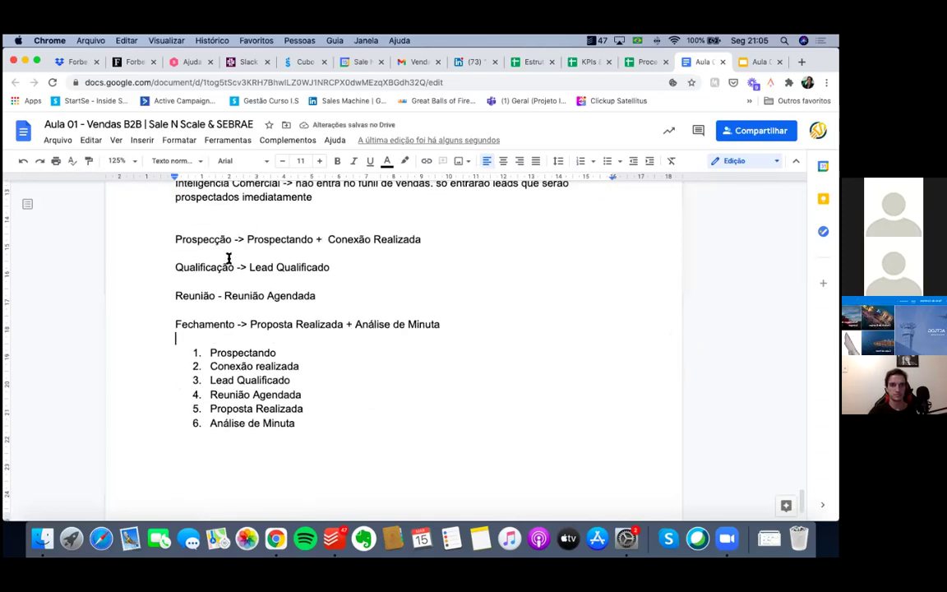
{"action": "scroll", "coordinate": [229, 260], "scroll_direction": "up", "scroll_amount": 3}
{"action": "triple_click", "coordinate": [231, 260]}
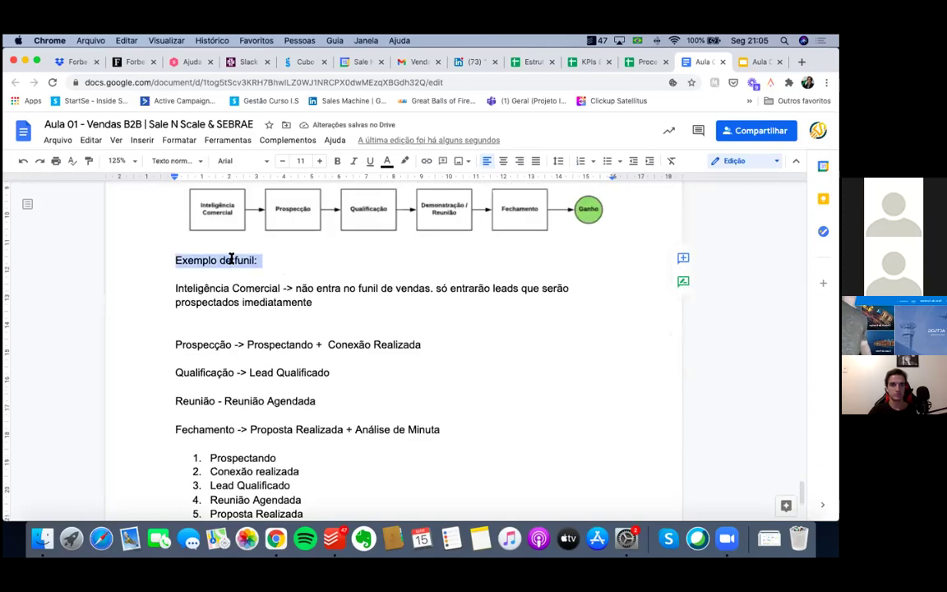
{"action": "key", "text": "BackSpace"}
{"action": "scroll", "coordinate": [220, 287], "scroll_direction": "up", "scroll_amount": 2}
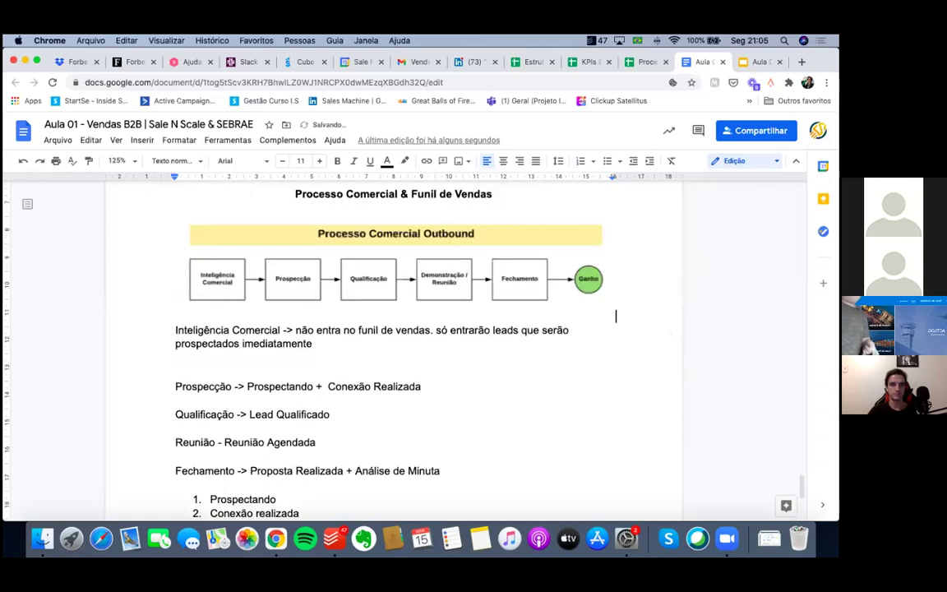
{"action": "key", "text": "Return"}
{"action": "left_click", "coordinate": [222, 384]}
{"action": "key", "text": "BackSpace"}
{"action": "key", "text": "super+z"}
{"action": "key", "text": "super+z"}
{"action": "key", "text": "super+z"}
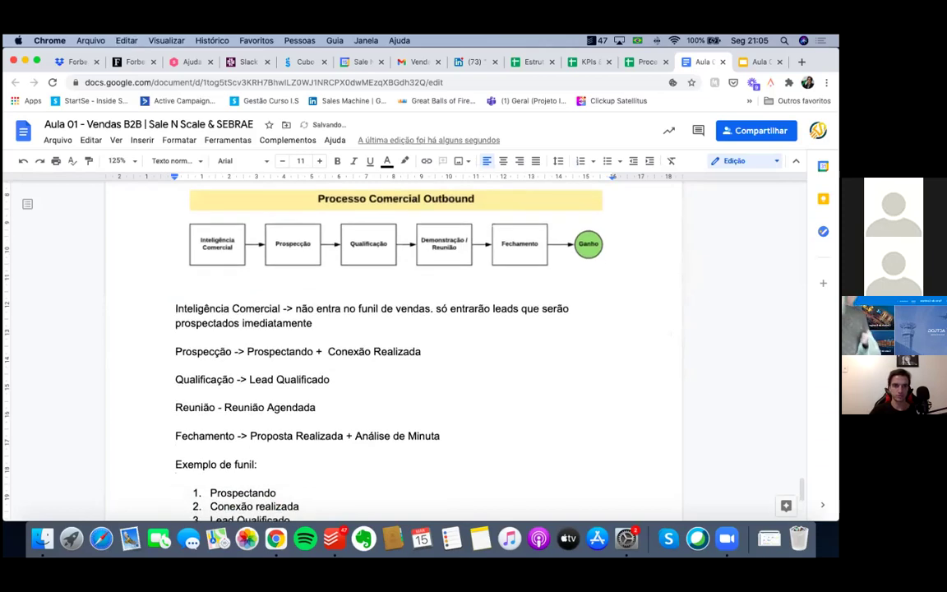
Make the "Exemplo de funil:" heading bold and remove the blank line between it and the numbered list
{"action": "key", "text": "shift+Up"}
{"action": "key", "text": "super+b"}
{"action": "key", "text": "Right"}
{"action": "key", "text": "BackSpace"}
{"action": "scroll", "coordinate": [254, 480], "scroll_direction": "down", "scroll_amount": 3}
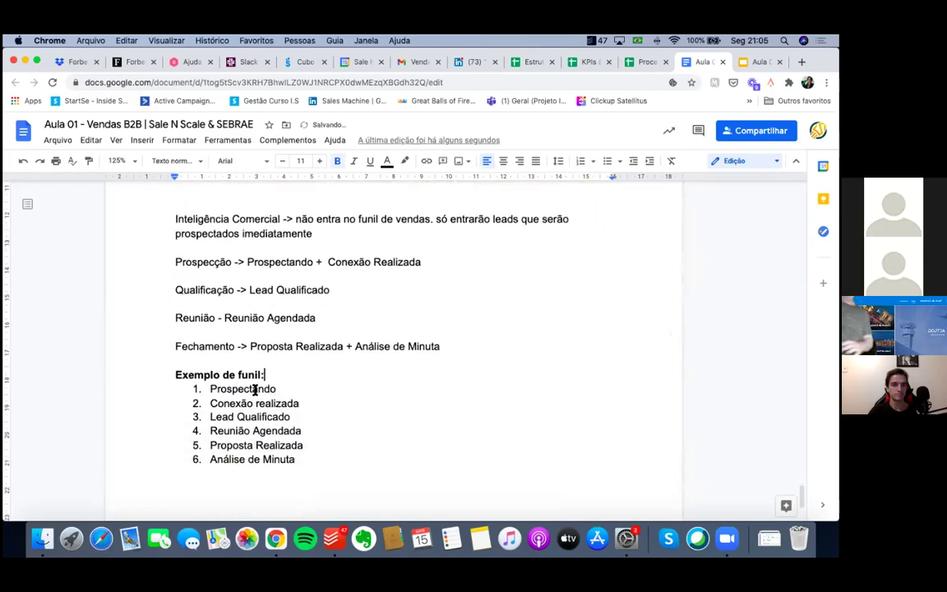
Below the numbered list, write the question "Qual é o gatilho de passagem de uma etapa para a outra??"
{"action": "left_click", "coordinate": [337, 490]}
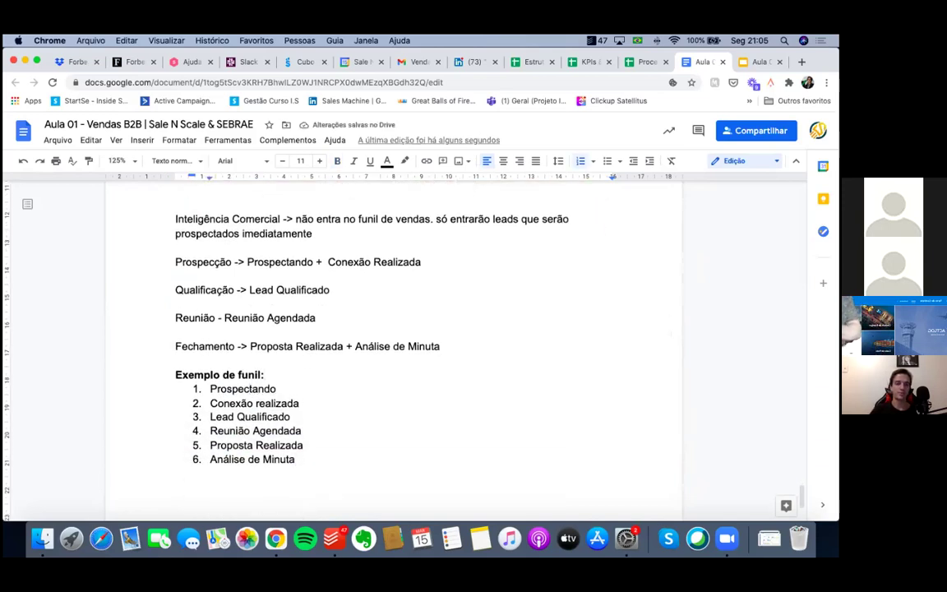
{"action": "key", "text": "Return"}
{"action": "key", "text": "Return"}
{"action": "key", "text": "Return"}
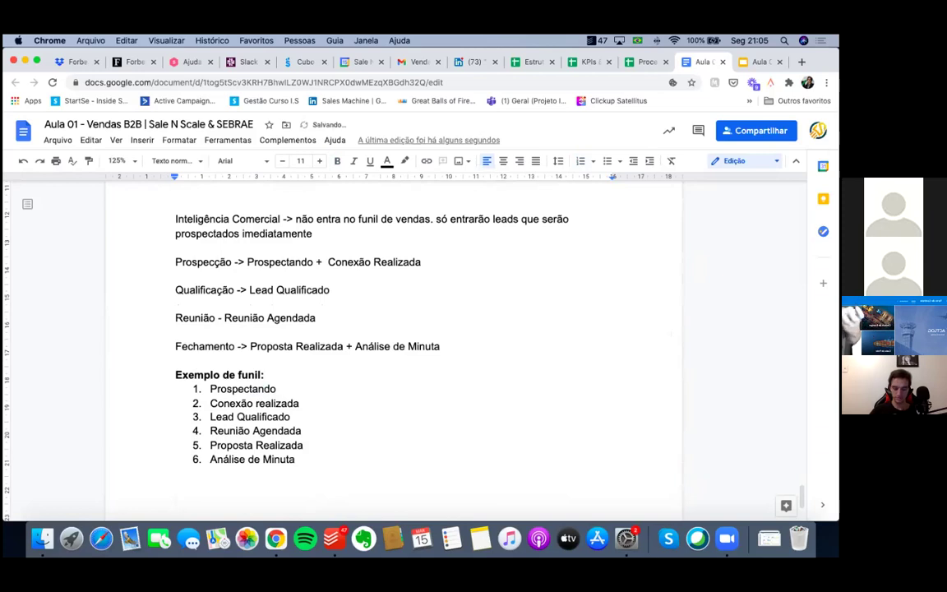
{"action": "type", "text": "Qual é o gatilho de pa"}
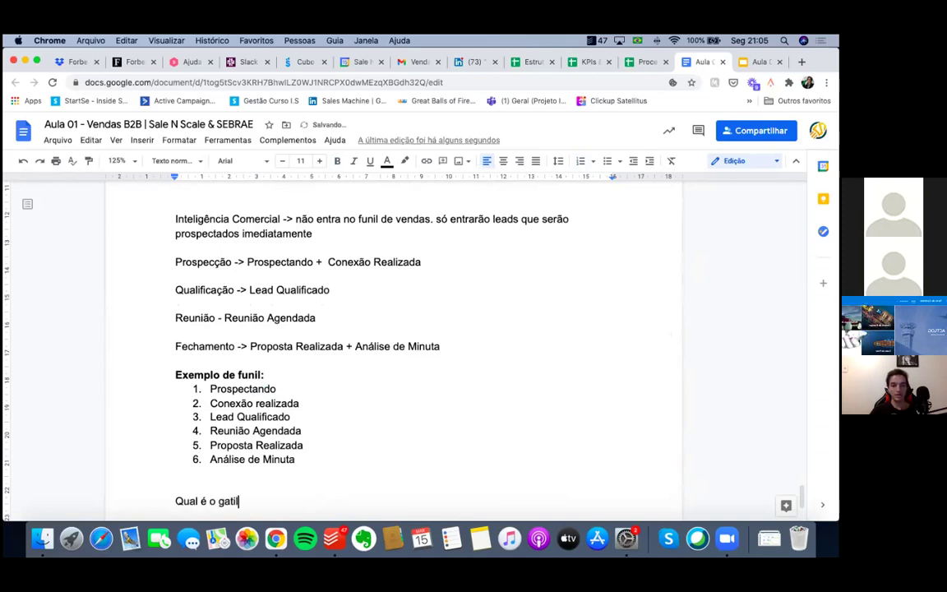
{"action": "type", "text": "ssagem de"}
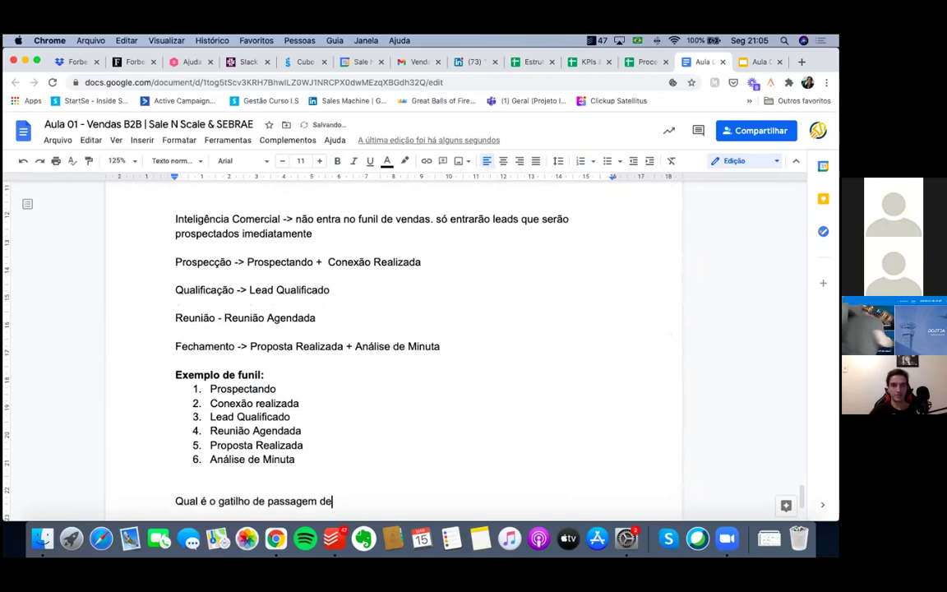
{"action": "type", "text": " uma etap aparec"}
{"action": "key", "text": "BackSpace"}
{"action": "key", "text": "BackSpace"}
{"action": "key", "text": "BackSpace"}
{"action": "key", "text": "BackSpace"}
{"action": "key", "text": "BackSpace"}
{"action": "key", "text": "BackSpace"}
{"action": "key", "text": "BackSpace"}
{"action": "key", "text": "BackSpace"}
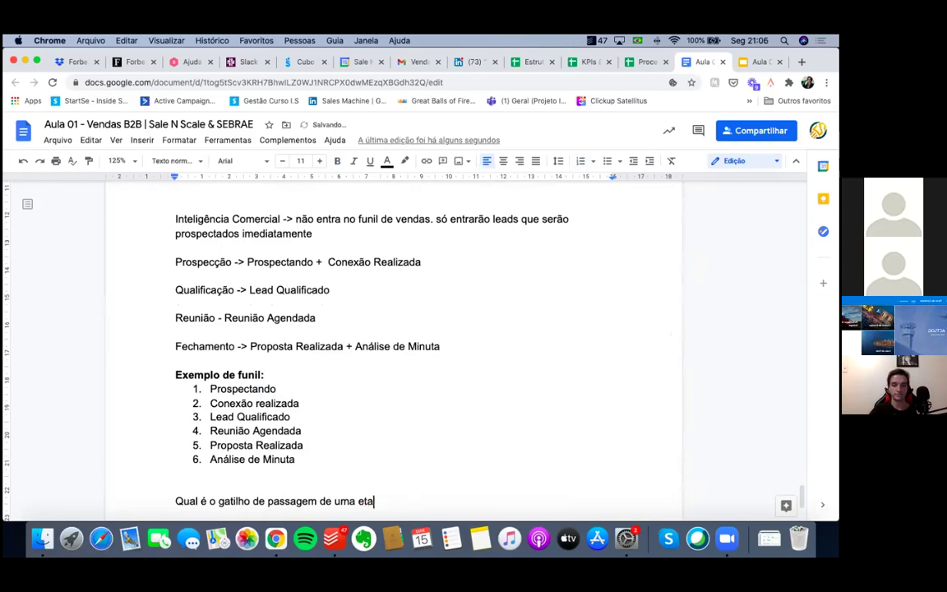
{"action": "type", "text": "pa para a o"}
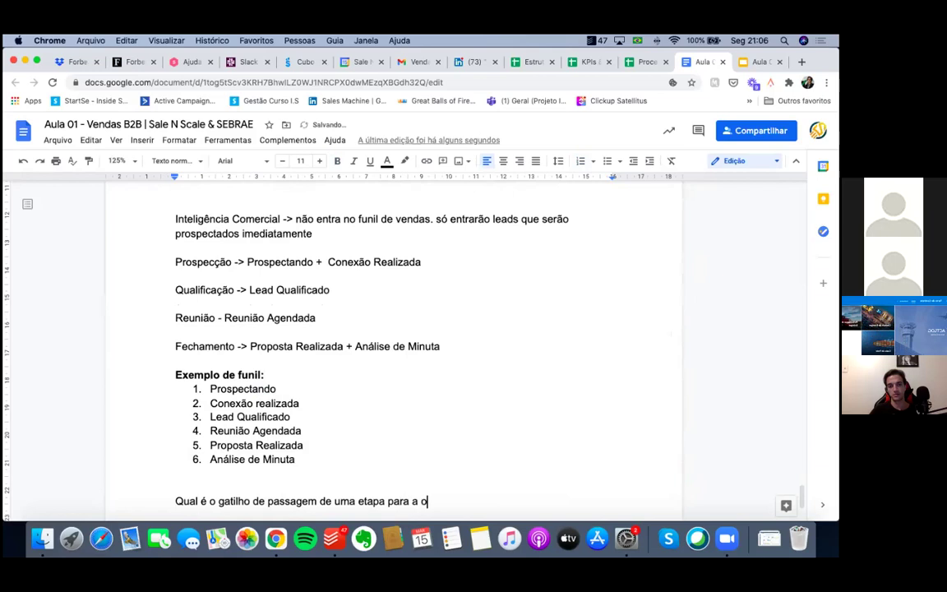
{"action": "type", "text": "utra??"}
{"action": "key", "text": "Return"}
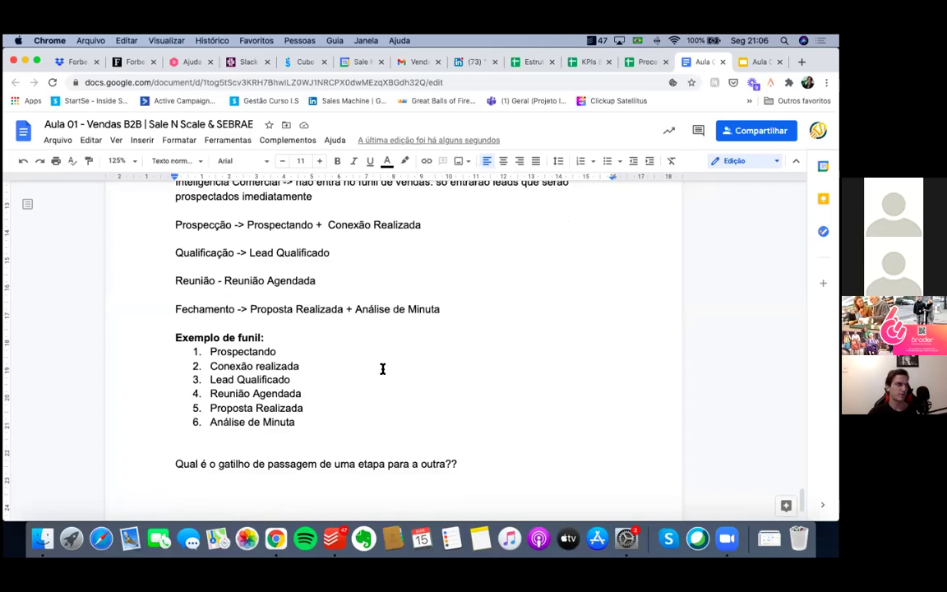
Turn the gatilho question into a dashed list item and remove the extra blank line above it
{"action": "scroll", "coordinate": [382, 369], "scroll_direction": "down", "scroll_amount": 2}
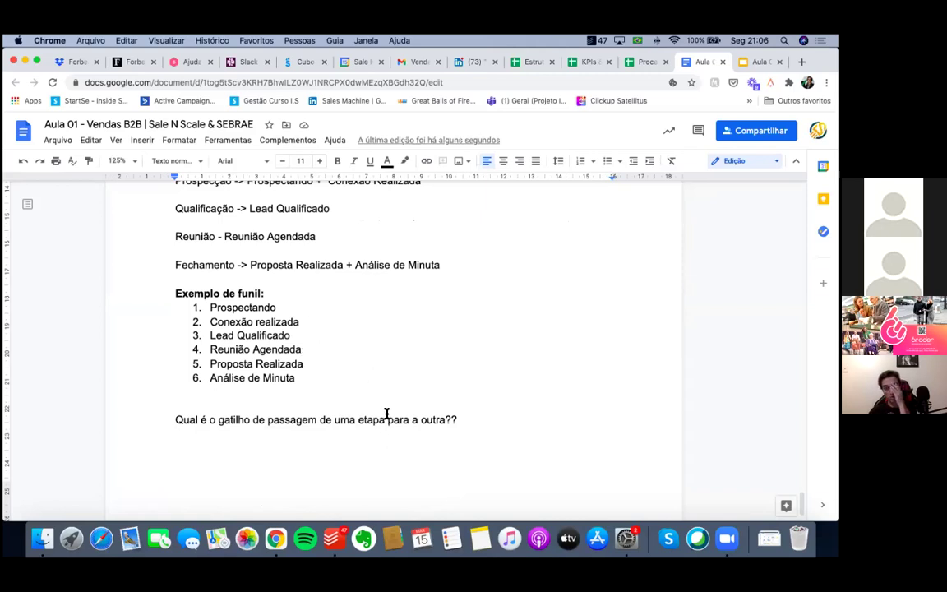
{"action": "left_click", "coordinate": [164, 420]}
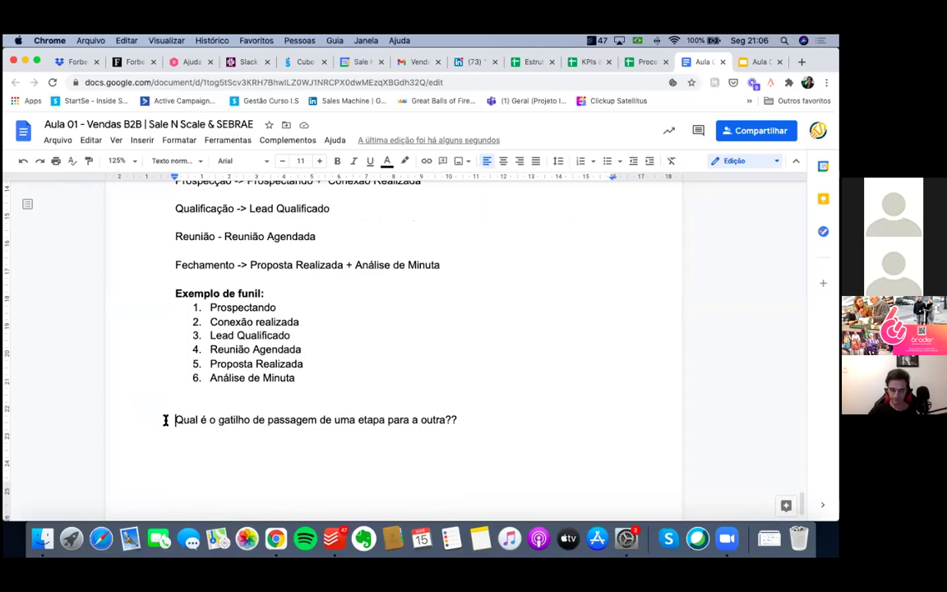
{"action": "type", "text": "-"}
{"action": "left_click", "coordinate": [197, 405]}
{"action": "key", "text": "BackSpace"}
Add a second dashed item reading "Qual objetivo de cada etapa?" below the gatilho question
{"action": "left_click", "coordinate": [495, 407]}
{"action": "key", "text": "Return"}
{"action": "type", "text": "QUal ojb"}
{"action": "key", "text": "BackSpace"}
{"action": "key", "text": "BackSpace"}
{"action": "key", "text": "BackSpace"}
{"action": "key", "text": "BackSpace"}
{"action": "key", "text": "BackSpace"}
{"action": "key", "text": "BackSpace"}
{"action": "key", "text": "BackSpace"}
{"action": "type", "text": "ual objetivo de cada etapa?"}
{"action": "key", "text": "Return"}
Add a third dashed item reading "Quais motivos de perda para cada etapa?"
{"action": "type", "text": "Quais mo"}
{"action": "key", "text": "BackSpace"}
{"action": "key", "text": "BackSpace"}
{"action": "key", "text": "BackSpace"}
{"action": "key", "text": "BackSpace"}
{"action": "key", "text": "BackSpace"}
{"action": "key", "text": "BackSpace"}
{"action": "key", "text": "BackSpace"}
{"action": "type", "text": "U"}
{"action": "key", "text": "BackSpace"}
{"action": "type", "text": "uais"}
{"action": "key", "text": "BackSpace"}
{"action": "key", "text": "BackSpace"}
{"action": "key", "text": "BackSpace"}
{"action": "key", "text": "BackSpace"}
{"action": "type", "text": "uais motivos de perda para cada etapa?"}
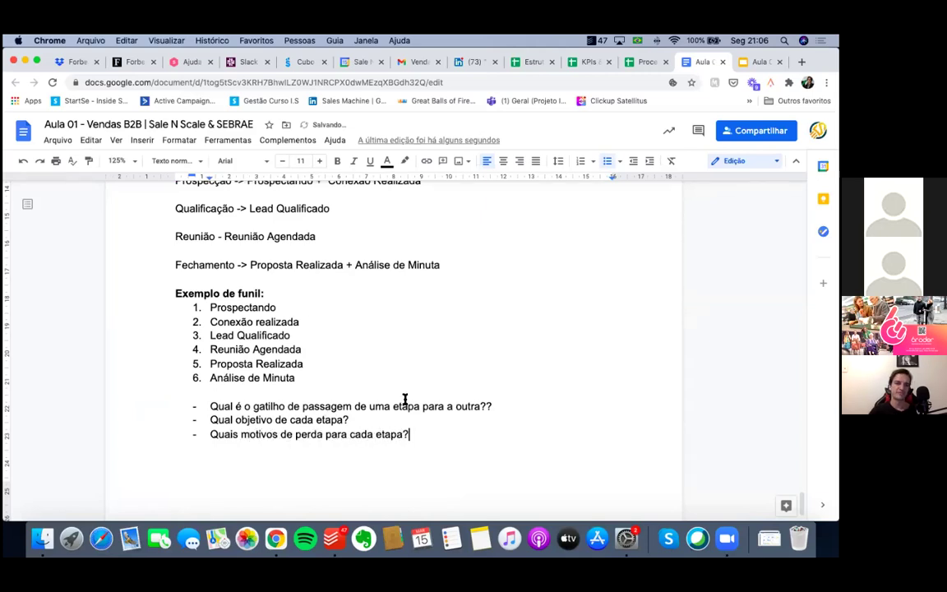
End the dashed list and write below it "Dessa forma, voce consegue criar um documento para padronizar o seu funil de vendas"
{"action": "key", "text": "Return"}
{"action": "key", "text": "Return"}
{"action": "key", "text": "Return"}
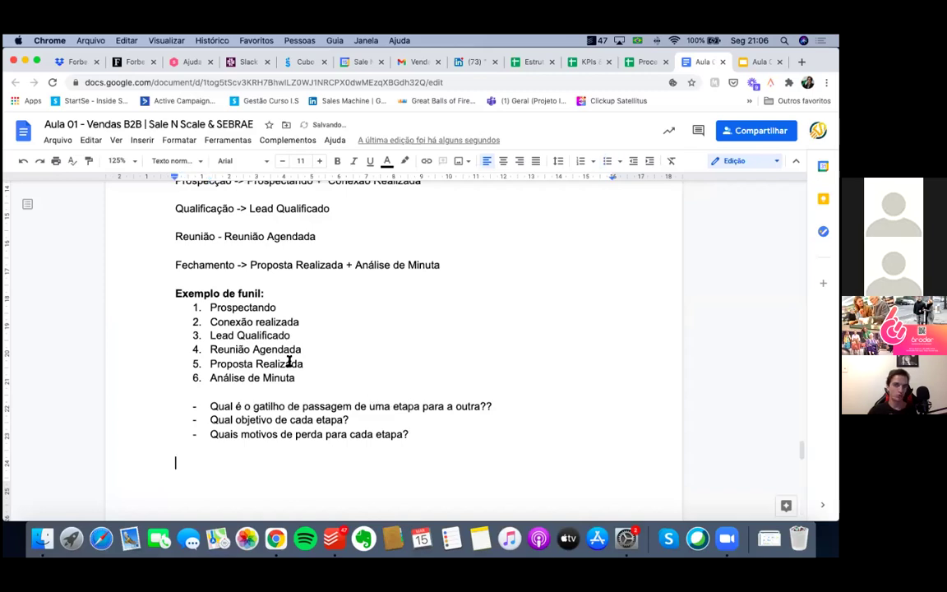
{"action": "scroll", "coordinate": [289, 362], "scroll_direction": "down", "scroll_amount": 4}
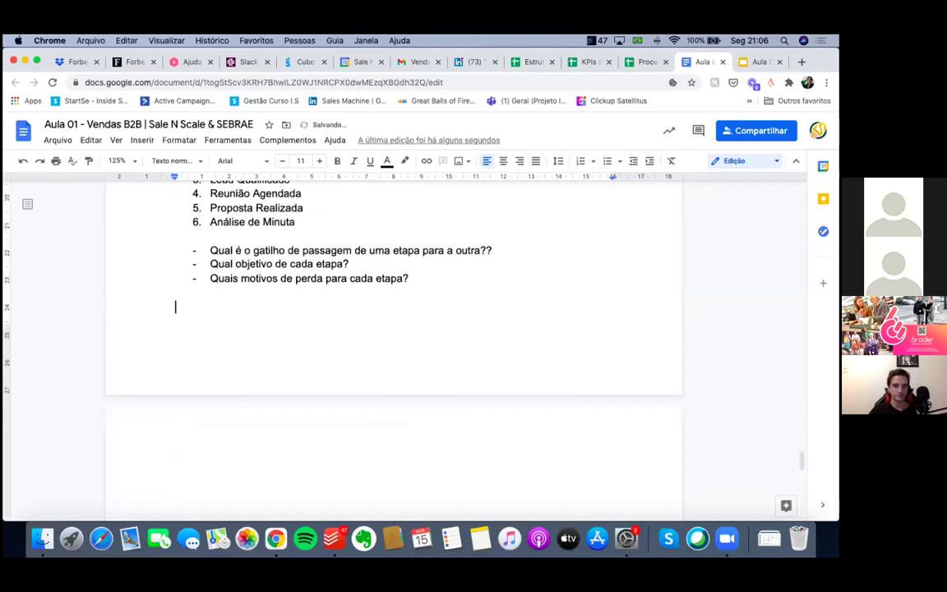
{"action": "type", "text": "Dessa forma, voce con"}
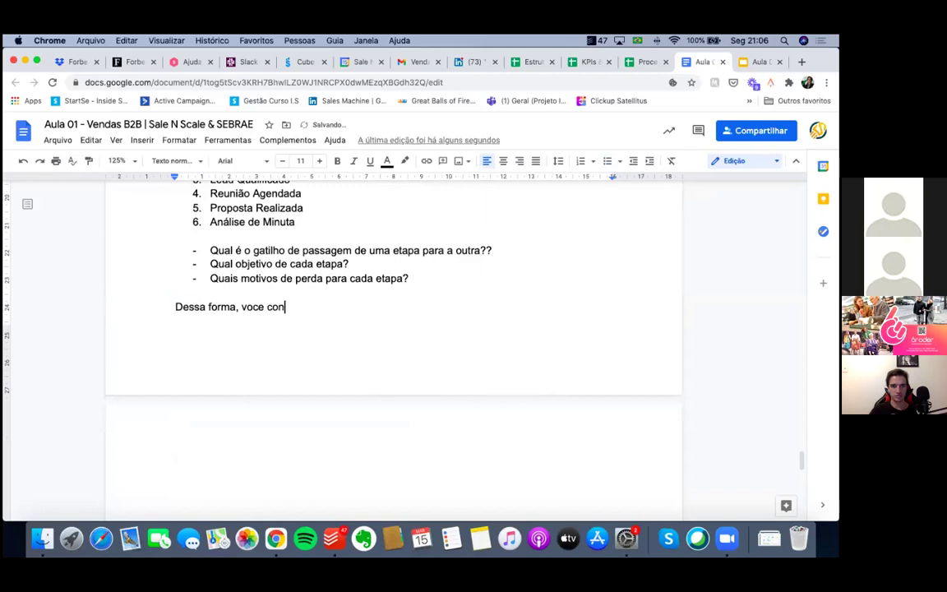
{"action": "type", "text": "segue criar um documento "}
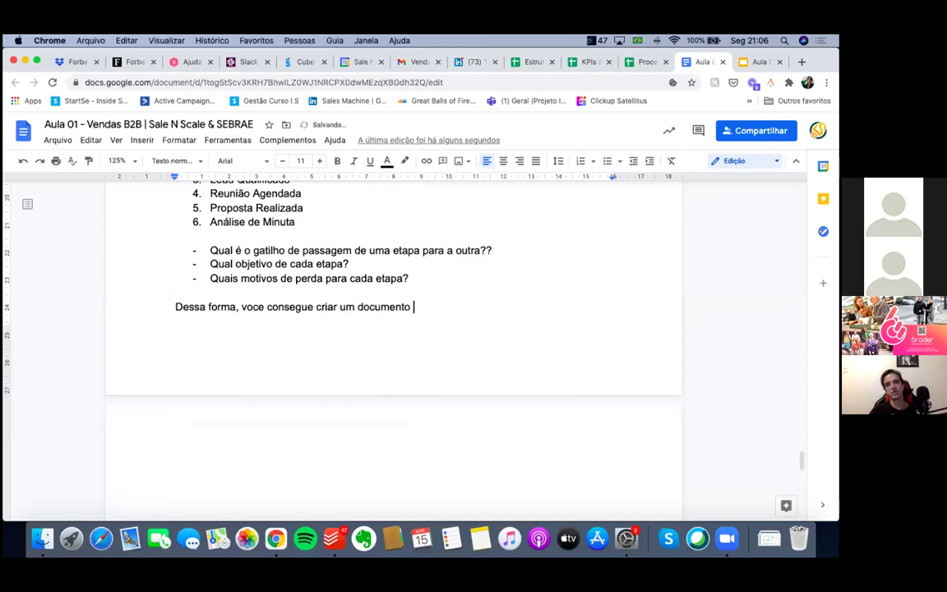
{"action": "type", "text": "para padroniza"}
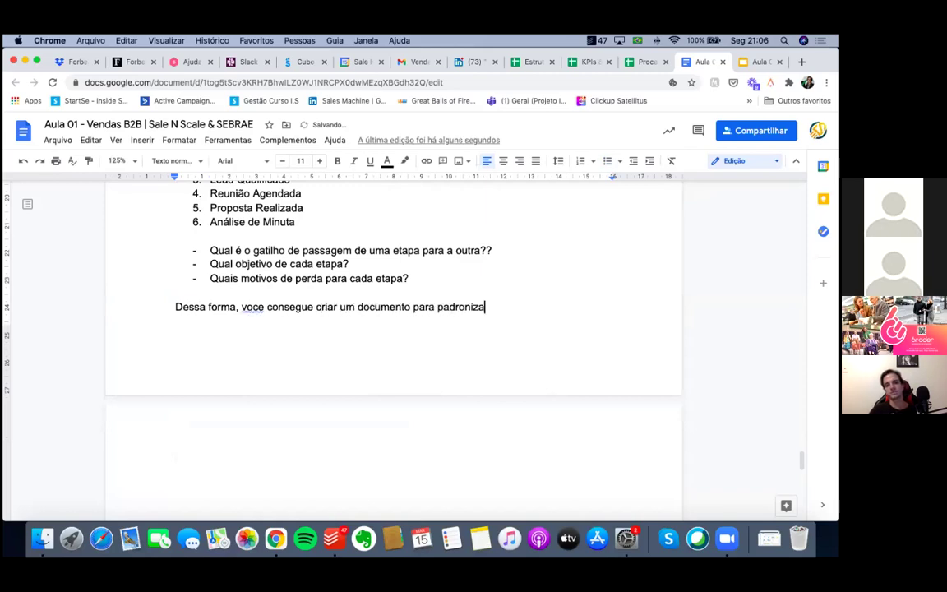
{"action": "type", "text": "r o seu funil de vendas"}
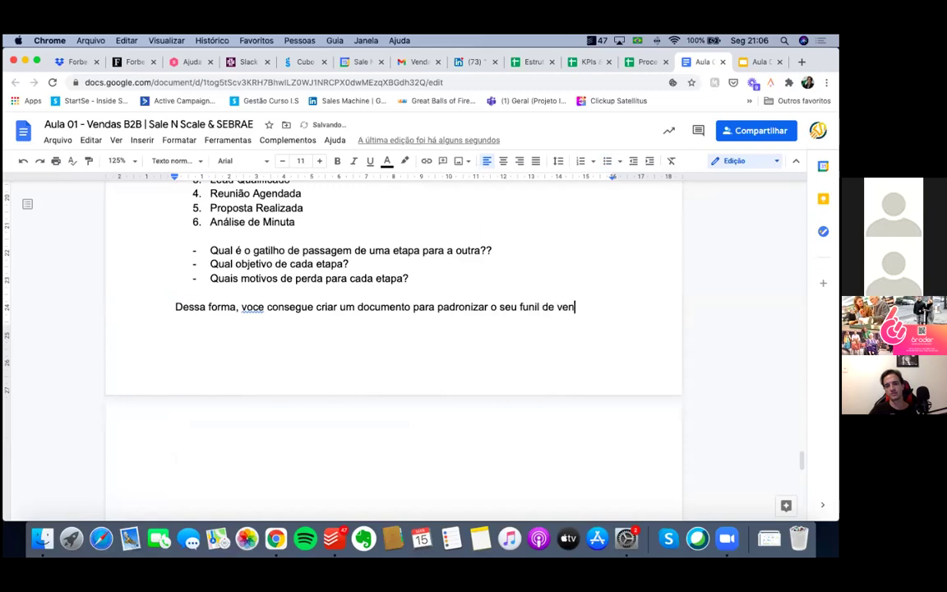
Insert "o entendimento de todos sobre" after "padronizar" in the closing sentence, correct "voce" to "você" and end it with a period
{"action": "left_click", "coordinate": [489, 306]}
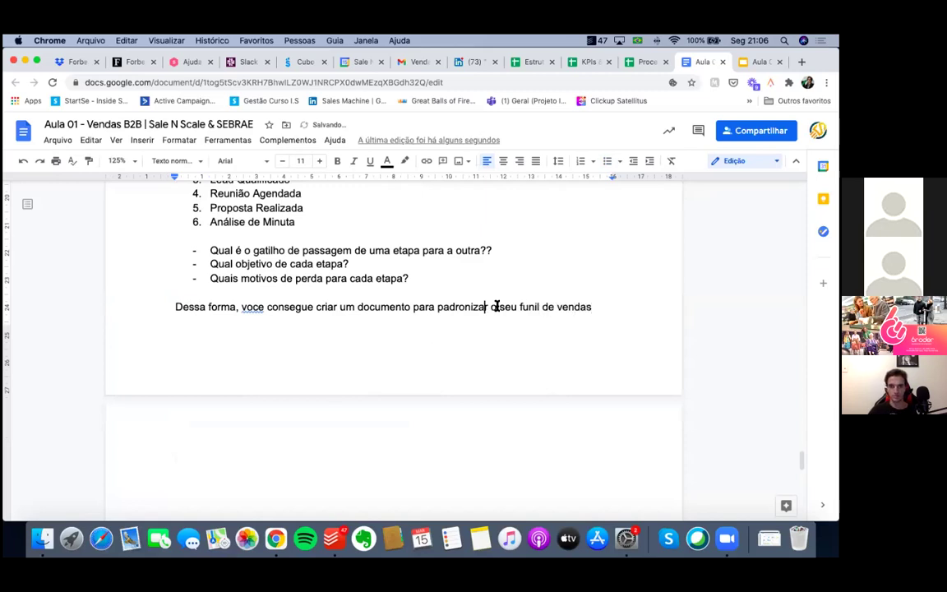
{"action": "type", "text": "o entendimento de"}
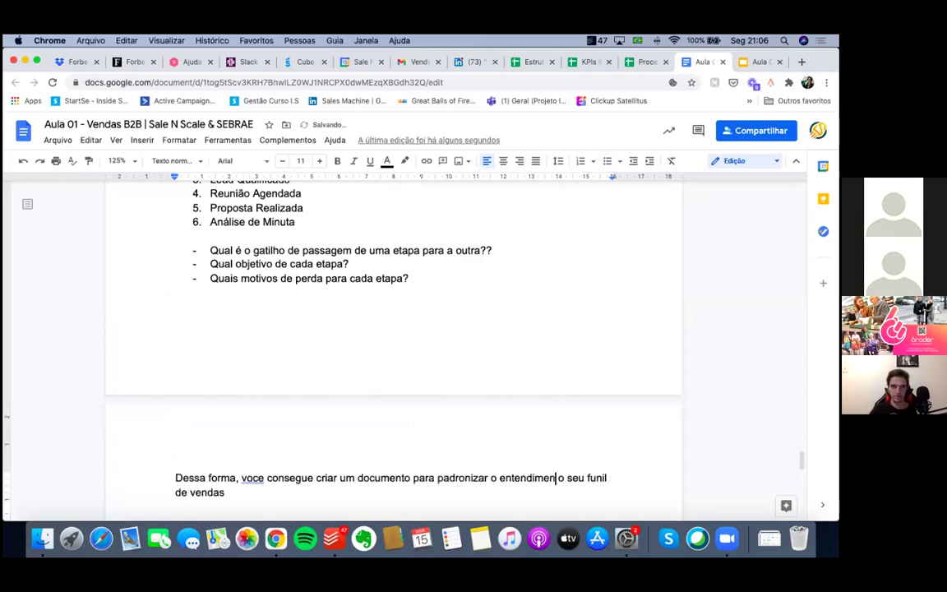
{"action": "type", "text": " todos sobre"}
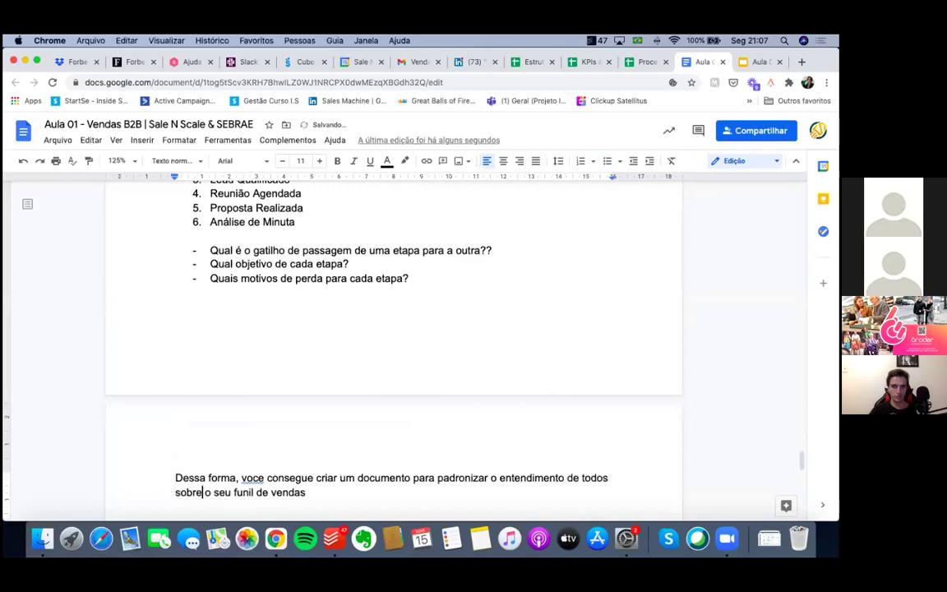
{"action": "left_click", "coordinate": [252, 477]}
{"action": "left_click", "coordinate": [252, 460]}
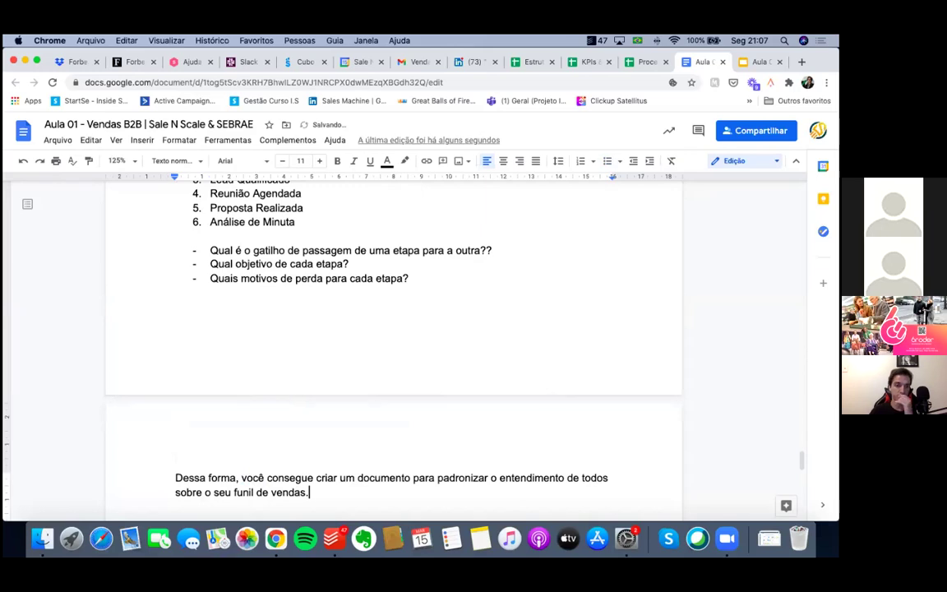
{"action": "scroll", "coordinate": [347, 449], "scroll_direction": "down", "scroll_amount": 1}
{"action": "scroll", "coordinate": [347, 449], "scroll_direction": "up", "scroll_amount": 5}
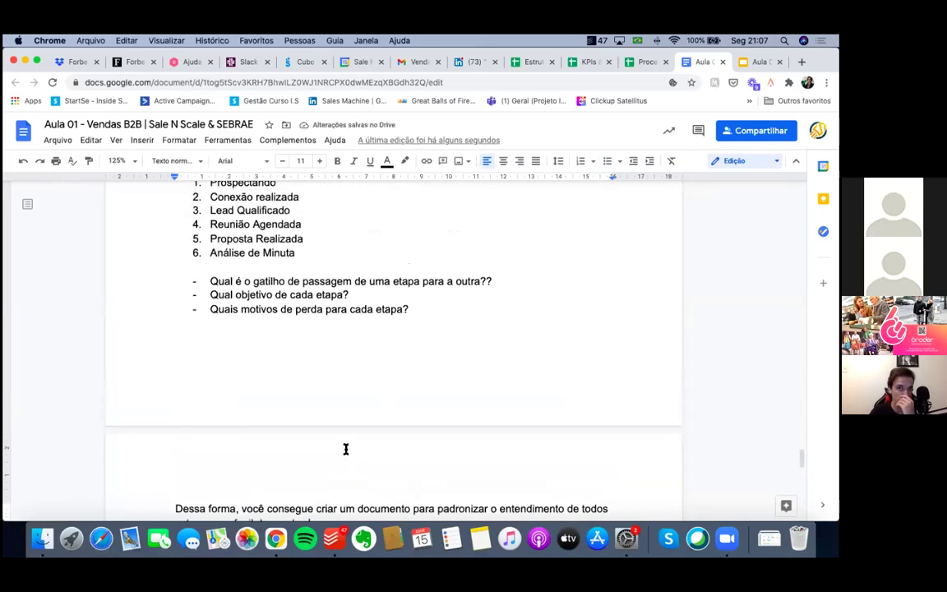
{"action": "scroll", "coordinate": [347, 449], "scroll_direction": "down", "scroll_amount": 4}
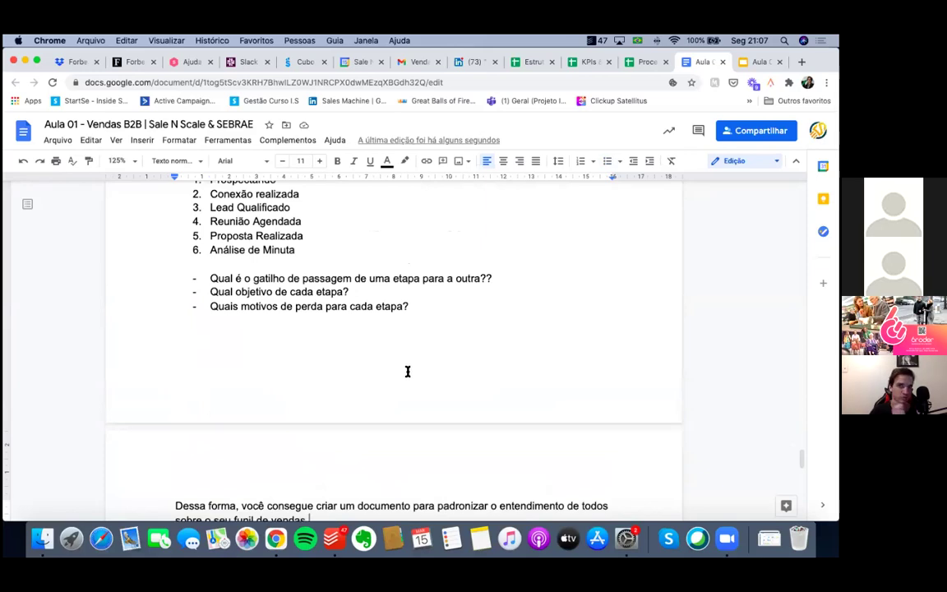
Review the example funnel and its stage questions, selecting everything from "Exemplo de funil:" through the closing sentence
{"action": "scroll", "coordinate": [407, 371], "scroll_direction": "down", "scroll_amount": 3}
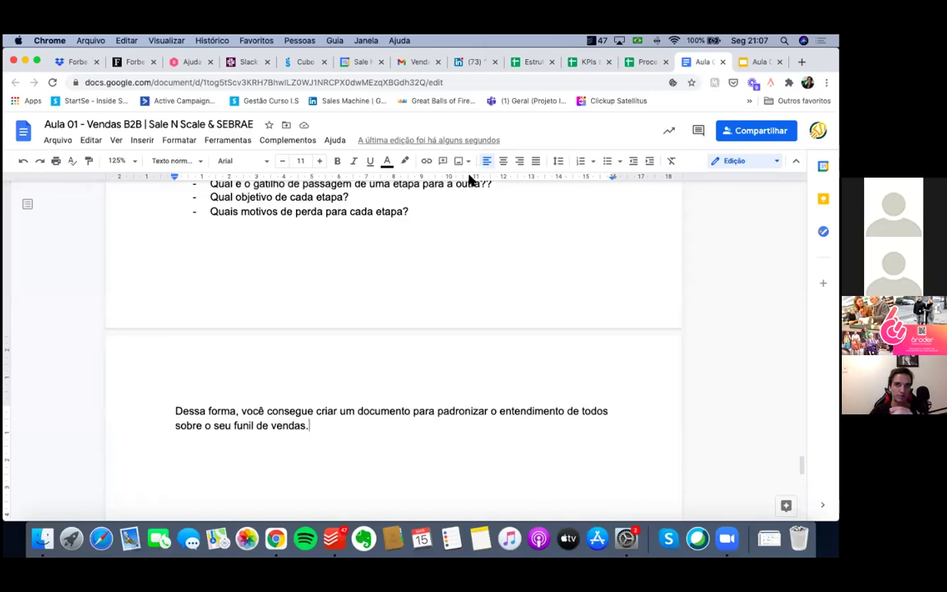
{"action": "scroll", "coordinate": [468, 280], "scroll_direction": "up", "scroll_amount": 3}
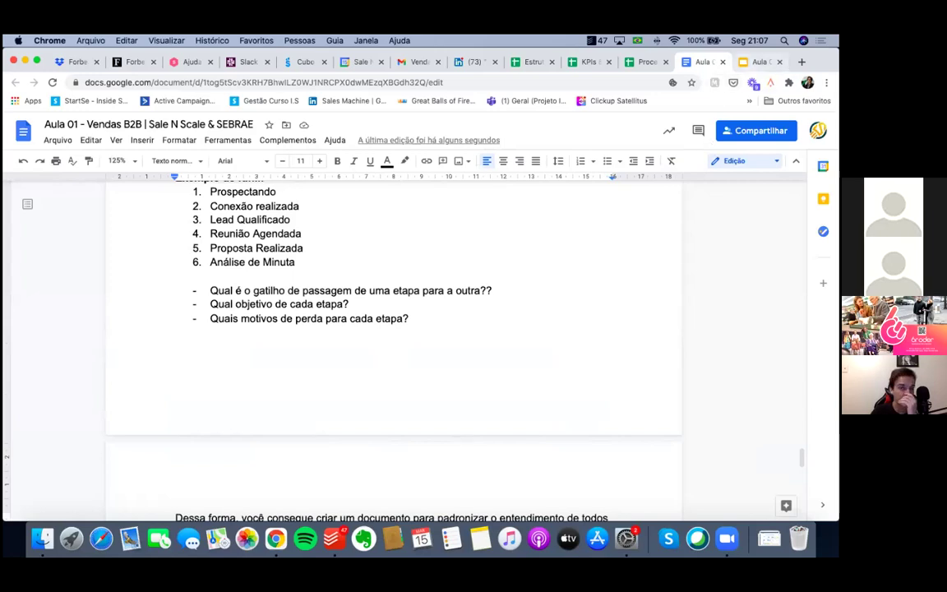
{"action": "scroll", "coordinate": [399, 296], "scroll_direction": "up", "scroll_amount": 4}
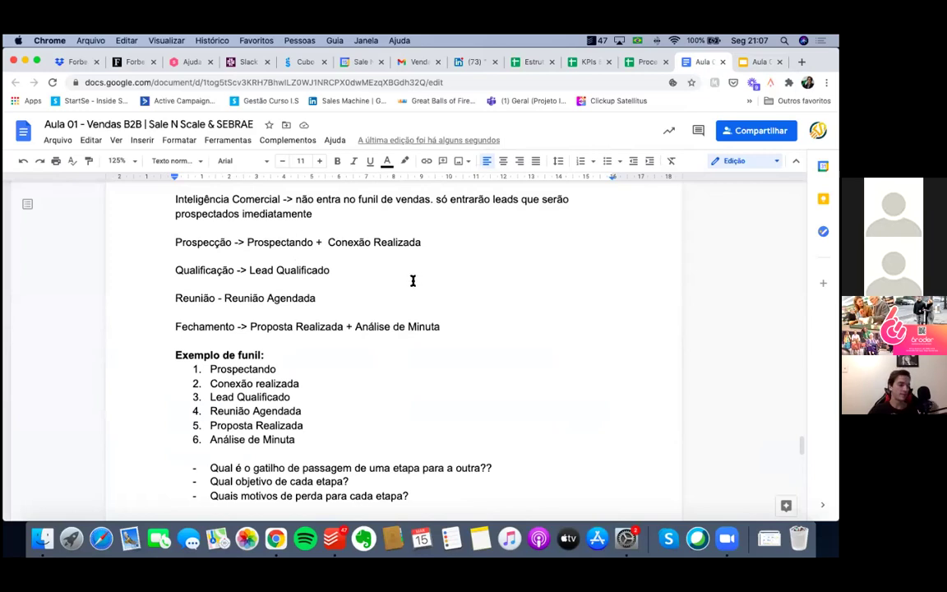
{"action": "scroll", "coordinate": [415, 328], "scroll_direction": "down", "scroll_amount": 3}
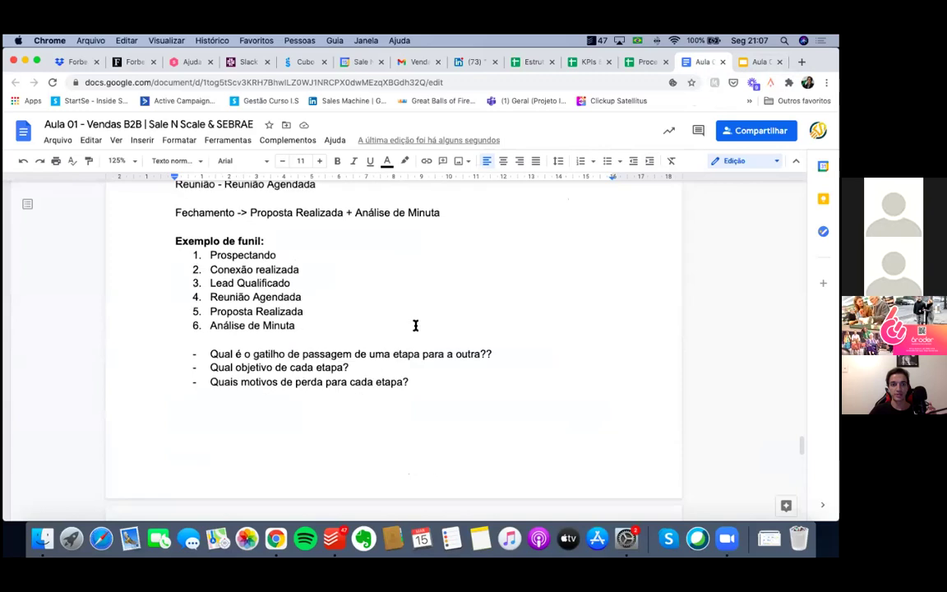
{"action": "scroll", "coordinate": [316, 363], "scroll_direction": "down", "scroll_amount": 2}
{"action": "key", "text": "Return"}
{"action": "left_click", "coordinate": [155, 194], "text": "shift"}
{"action": "scroll", "coordinate": [175, 258], "scroll_direction": "up", "scroll_amount": 2}
{"action": "key", "text": "shift+Up"}
{"action": "key", "text": "shift+Up"}
{"action": "key", "text": "shift+Up"}
{"action": "scroll", "coordinate": [345, 386], "scroll_direction": "up", "scroll_amount": 1}
{"action": "key", "text": "shift+Up"}
{"action": "scroll", "coordinate": [339, 376], "scroll_direction": "up", "scroll_amount": 1}
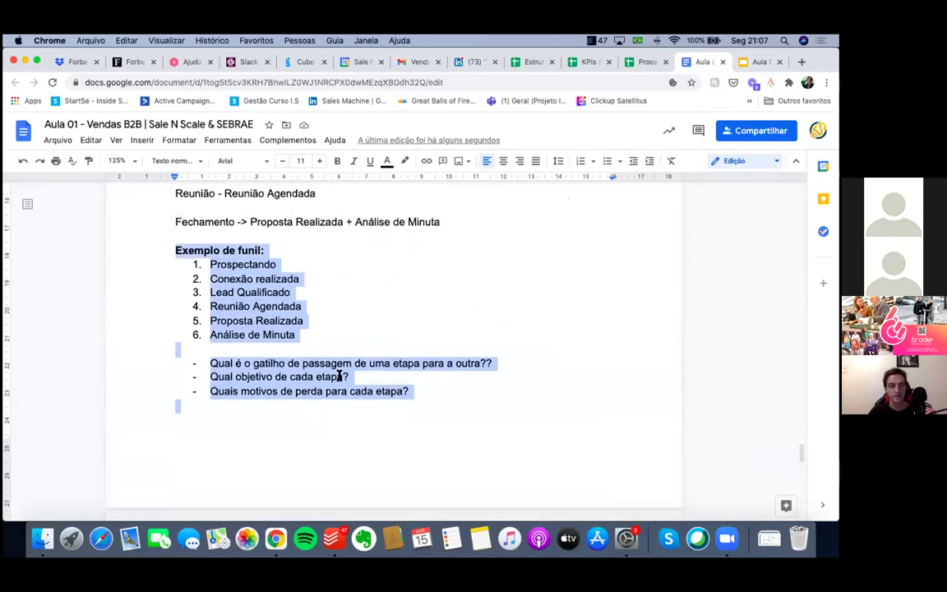
{"action": "scroll", "coordinate": [411, 371], "scroll_direction": "down", "scroll_amount": 3}
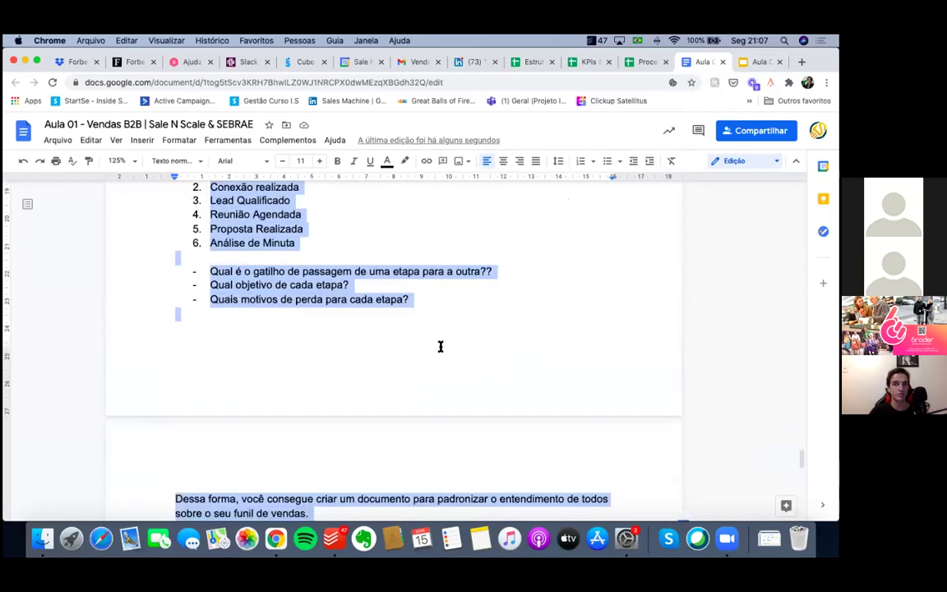
{"action": "scroll", "coordinate": [393, 354], "scroll_direction": "up", "scroll_amount": 8}
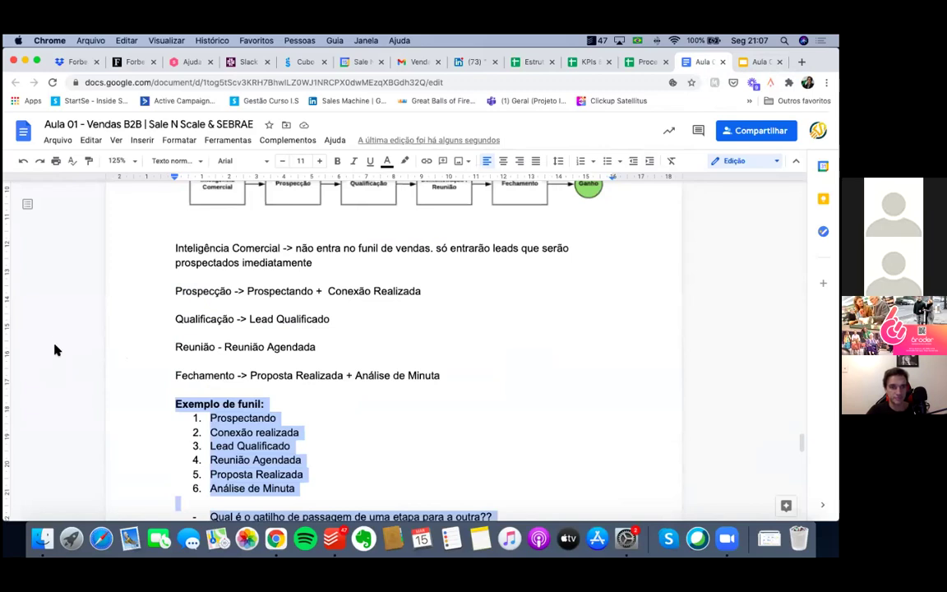
Show the presentation's closing slide, "LET'S SCALE THE SALES", and return to the class document, clearing the text selection
{"action": "key", "text": "ctrl+Tab"}
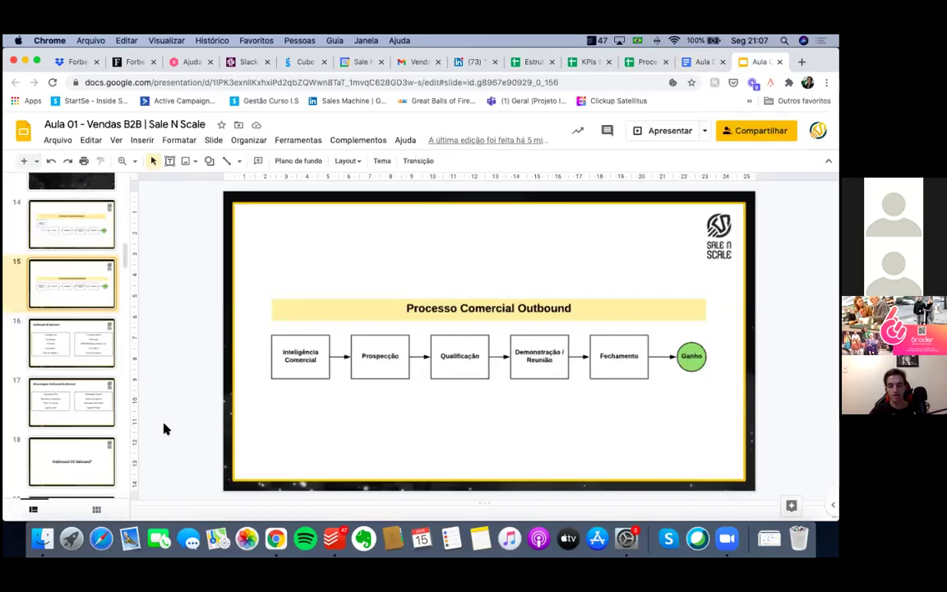
{"action": "scroll", "coordinate": [164, 428], "scroll_direction": "down", "scroll_amount": 20}
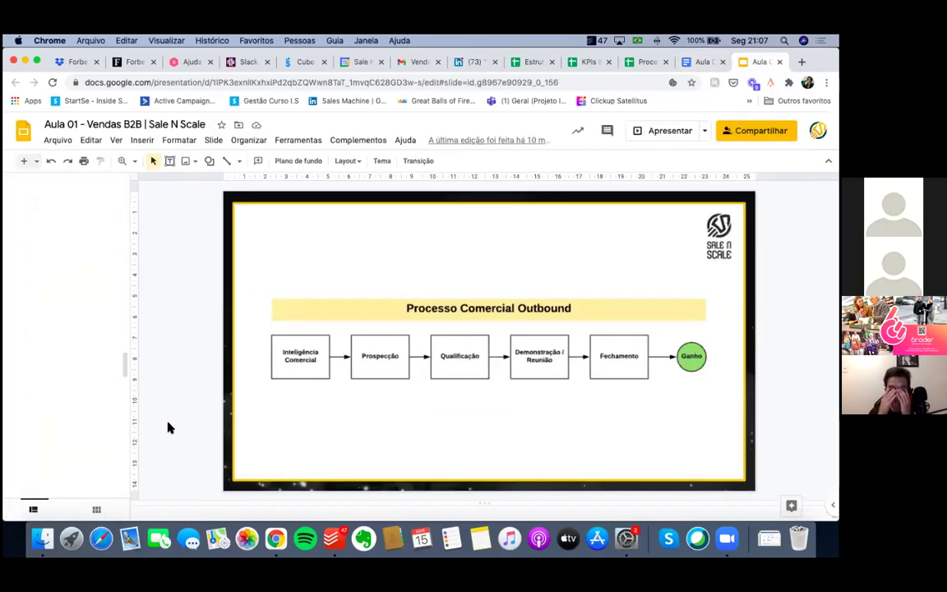
{"action": "scroll", "coordinate": [167, 428], "scroll_direction": "down", "scroll_amount": 10}
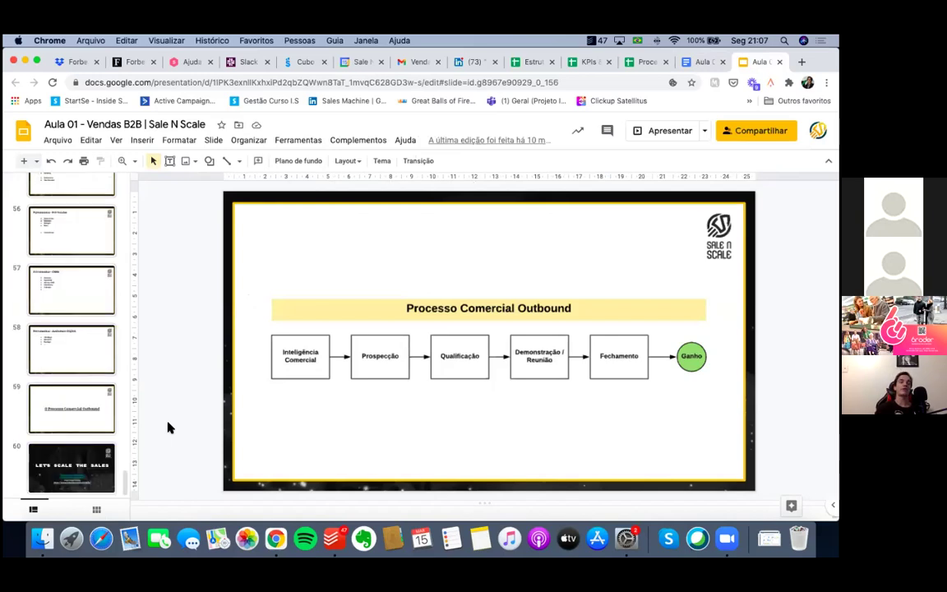
{"action": "key", "text": "End"}
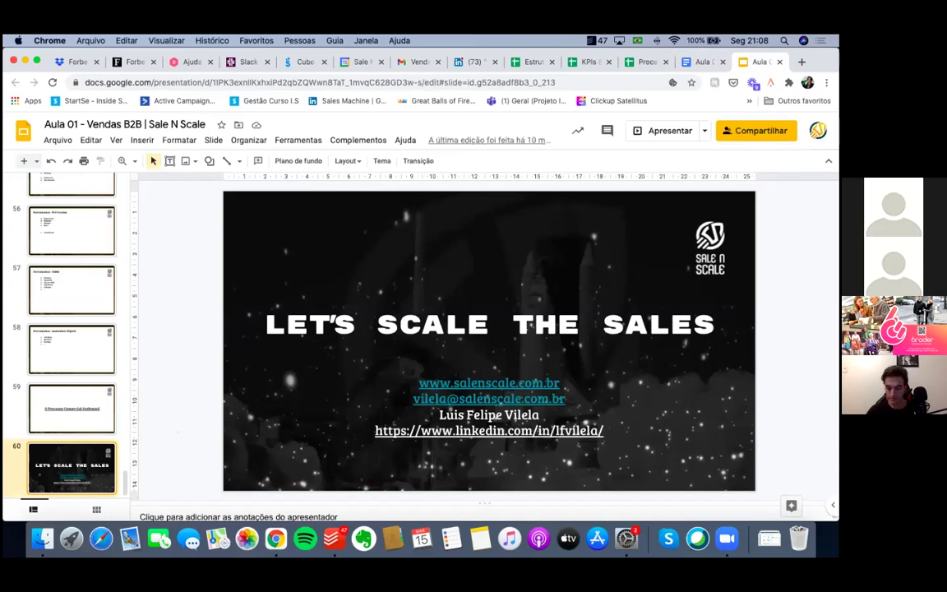
{"action": "key", "text": "XF86AudioRaiseVolume"}
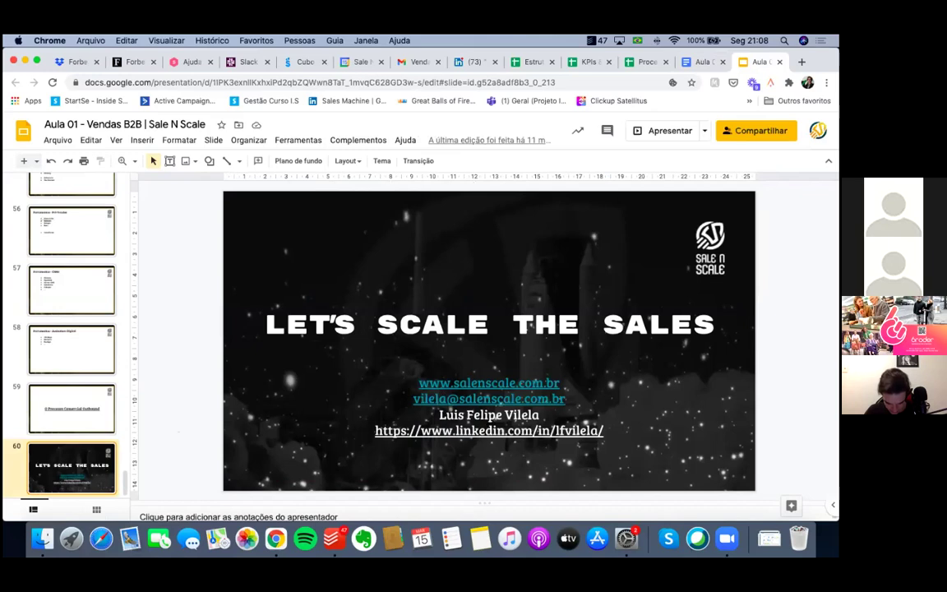
{"action": "left_click", "coordinate": [703, 64]}
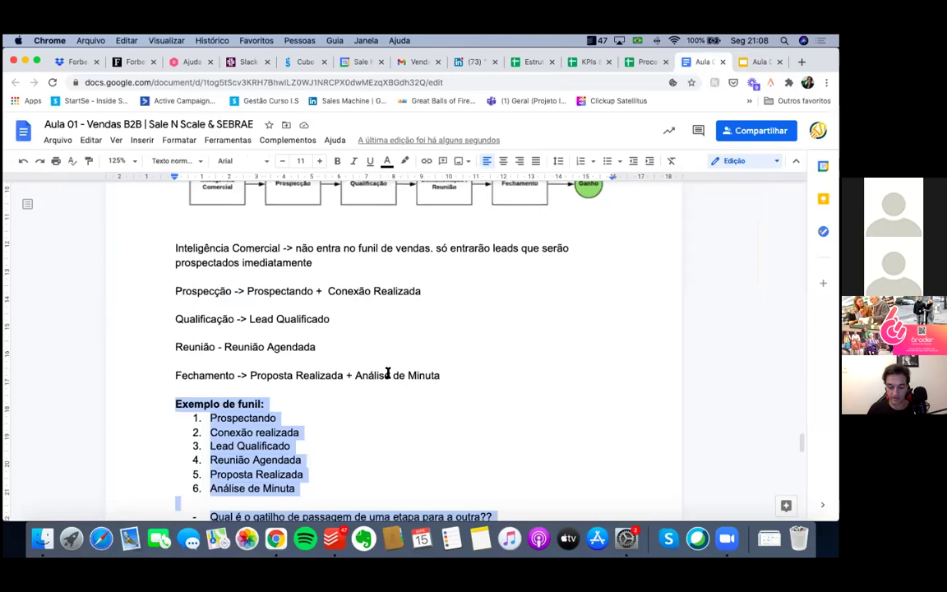
{"action": "left_click", "coordinate": [387, 374]}
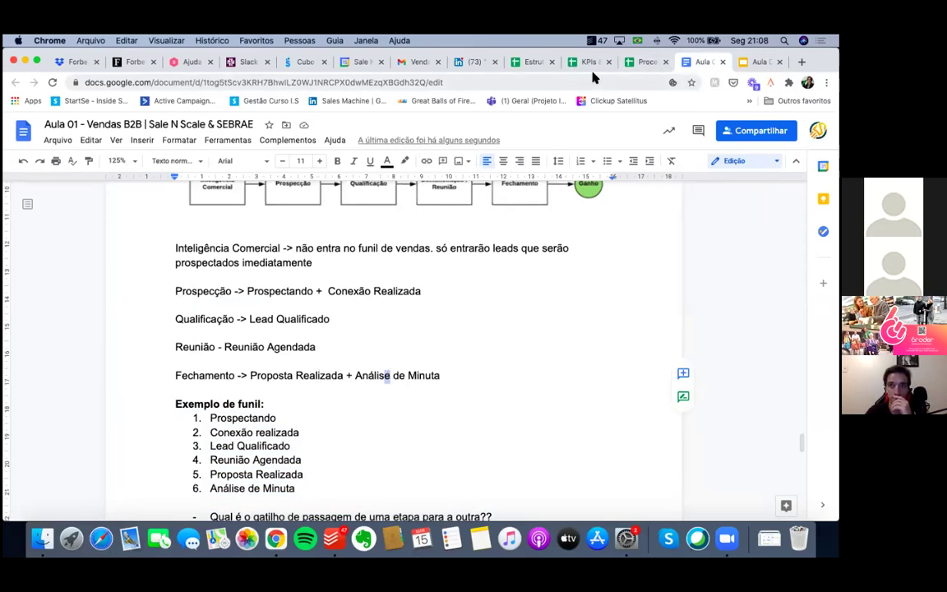
Add a new sheet to the Processo Comercial & Funil spreadsheet with headers Empresa, Persona, Cargo and Link do LinkedIn in A1:D1
{"action": "left_click", "coordinate": [646, 62]}
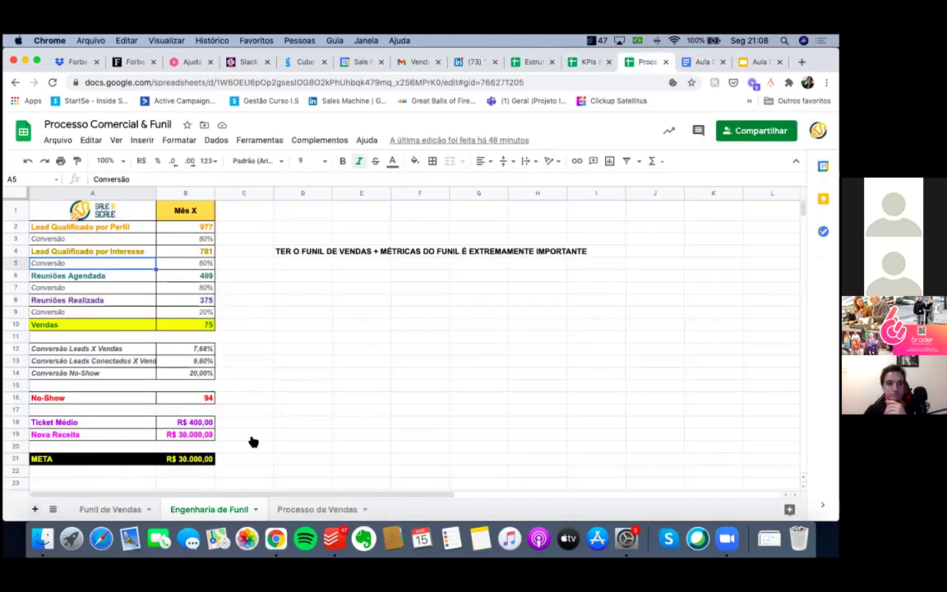
{"action": "key", "text": "shift+F11"}
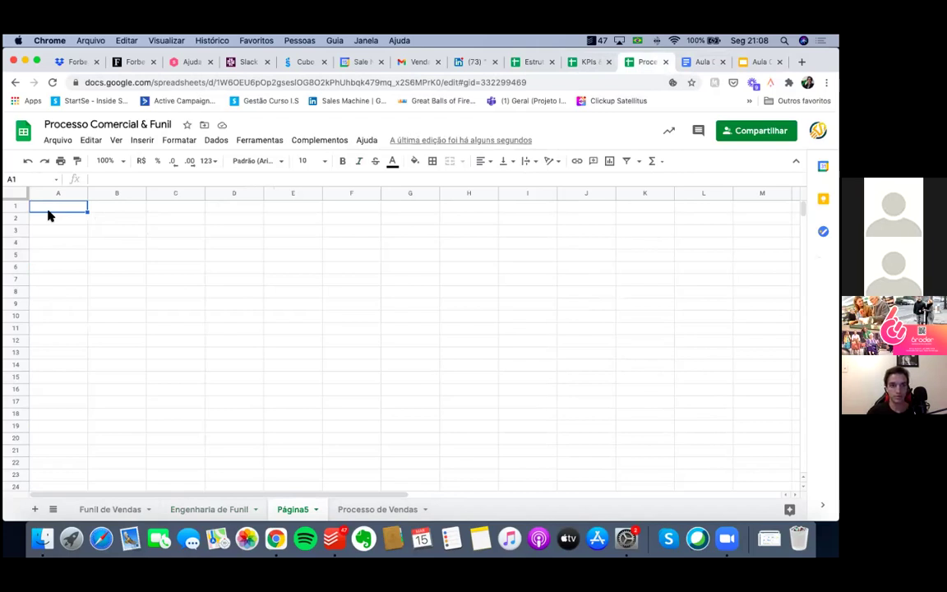
{"action": "type", "text": "empresa"}
{"action": "left_click", "coordinate": [118, 213]}
{"action": "type", "text": "Persona"}
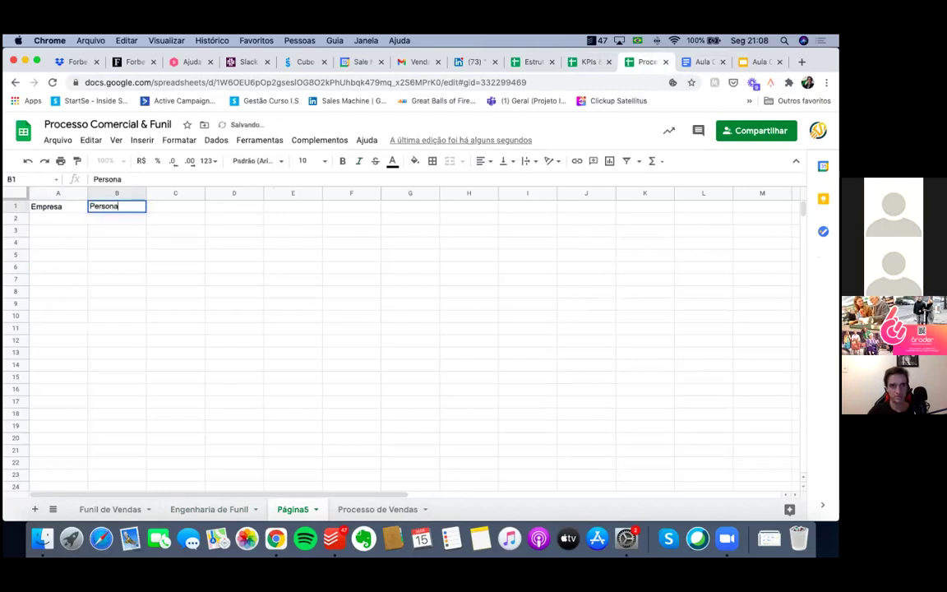
{"action": "key", "text": "Tab"}
{"action": "type", "text": "Cargo"}
{"action": "key", "text": "Tab"}
{"action": "type", "text": "Link do LinkedIn"}
{"action": "key", "text": "Tab"}
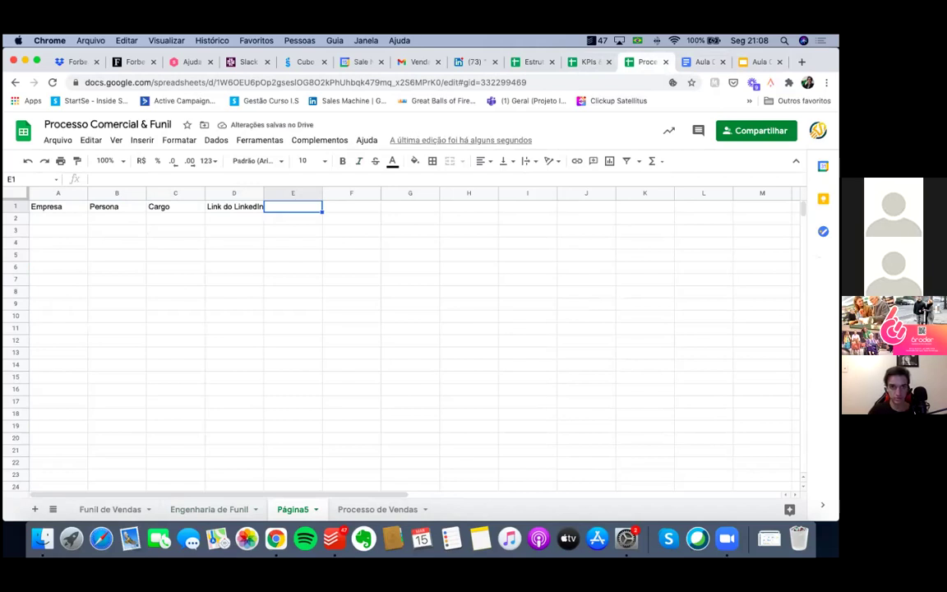
Complete the header row with Email, TElefone and Grupo in cells E1 to G1
{"action": "type", "text": "Emai"}
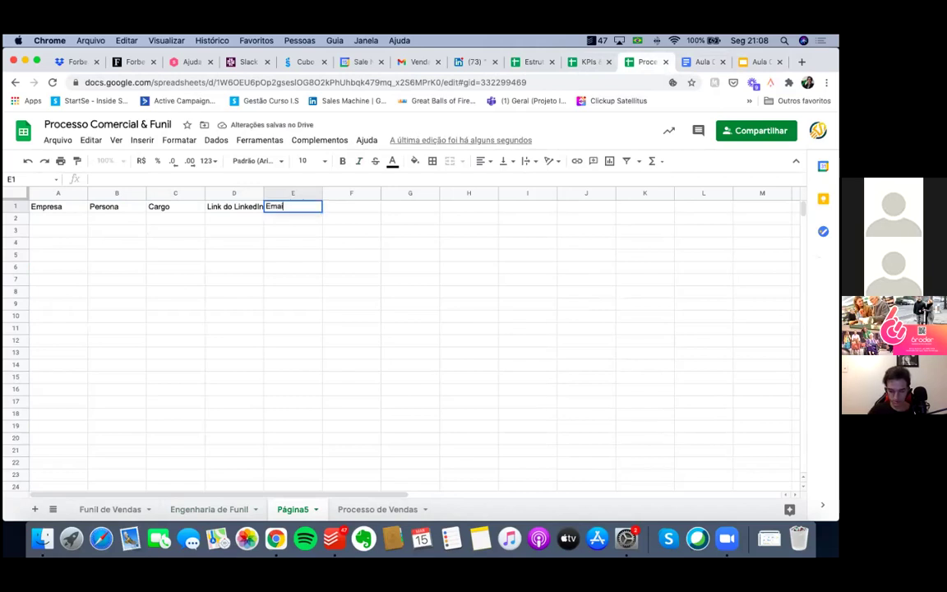
{"action": "type", "text": "l"}
{"action": "key", "text": "Tab"}
{"action": "type", "text": "TElefone"}
{"action": "key", "text": "Tab"}
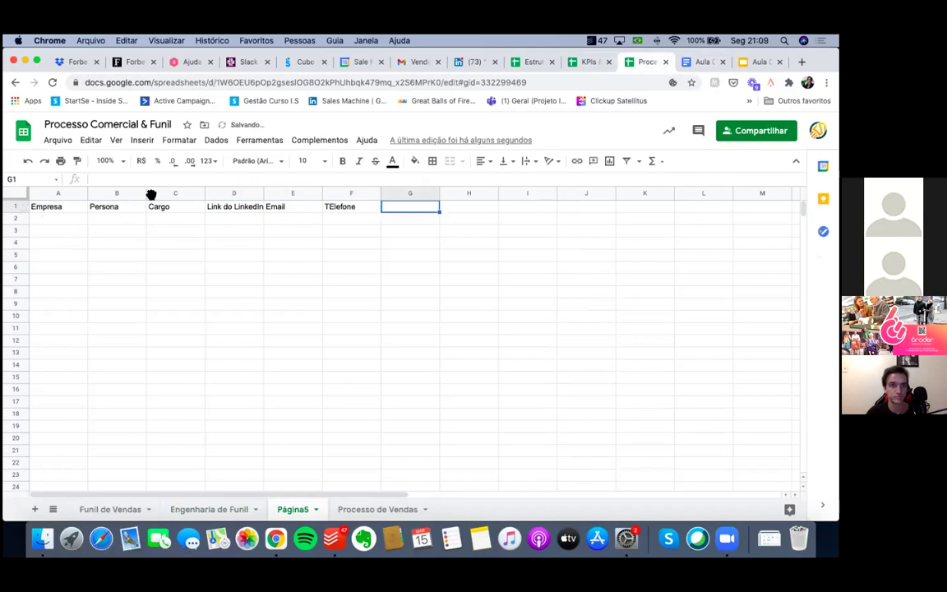
{"action": "type", "text": "Gr"}
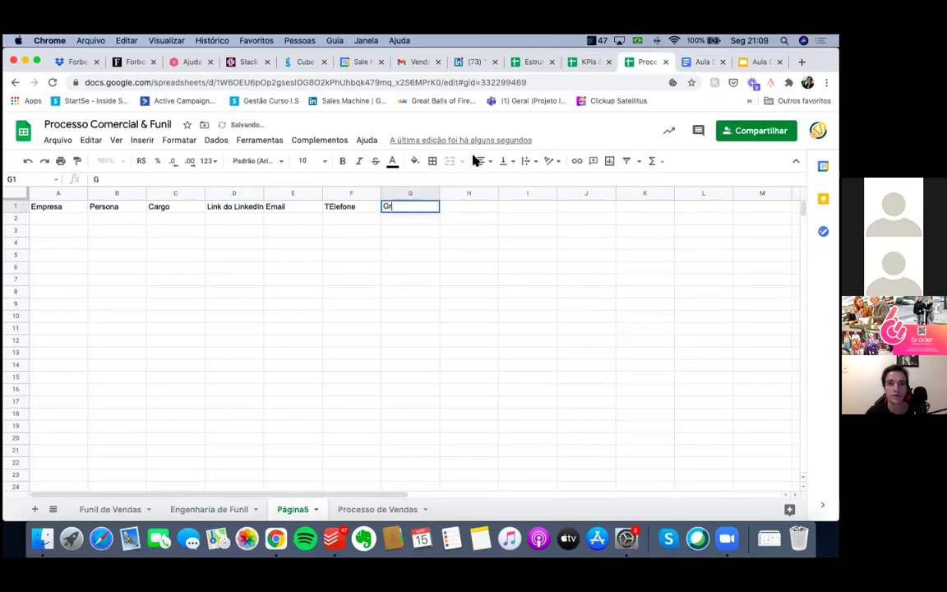
{"action": "type", "text": "upo"}
Make the header row bold and centered, and correct the header in F1 to "Telefone"
{"action": "key", "text": "shift+space"}
{"action": "key", "text": "super+b"}
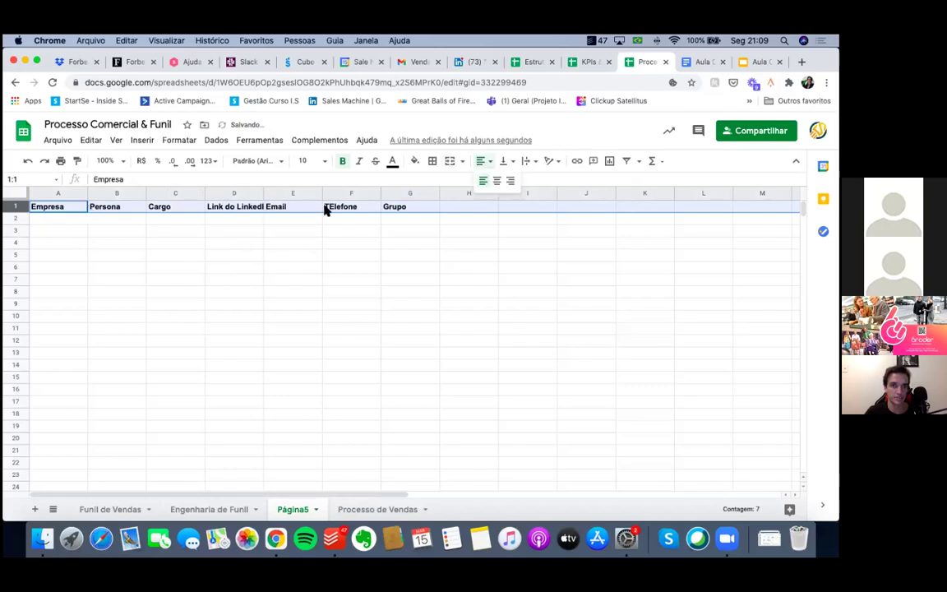
{"action": "key", "text": "super+shift+e"}
{"action": "left_click", "coordinate": [345, 206]}
{"action": "type", "text": "Telefone"}
{"action": "key", "text": "Tab"}
{"action": "left_click", "coordinate": [64, 221]}
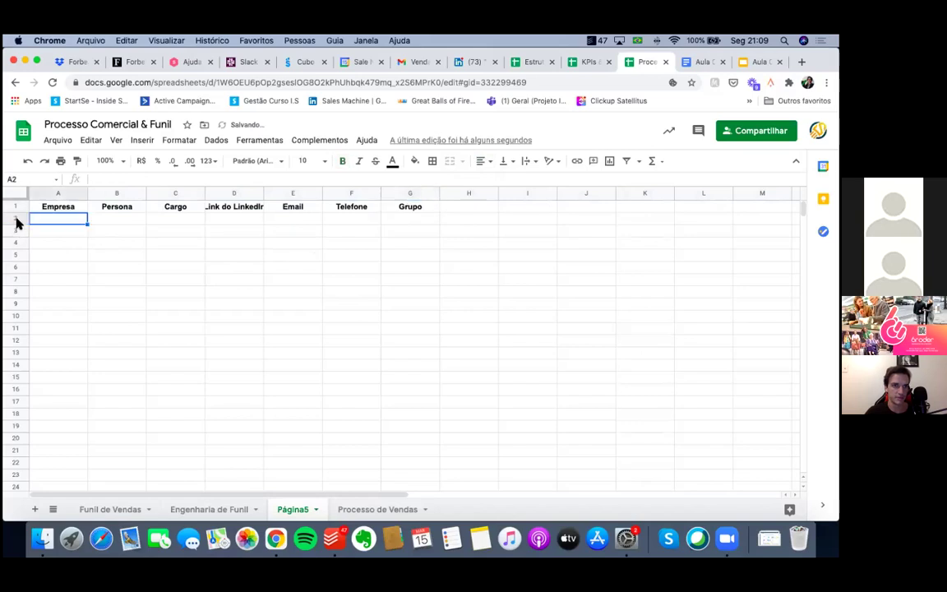
Fill rows 2 to 4 below the headers with yellow
{"action": "left_click", "coordinate": [16, 218]}
{"action": "left_click", "coordinate": [414, 160]}
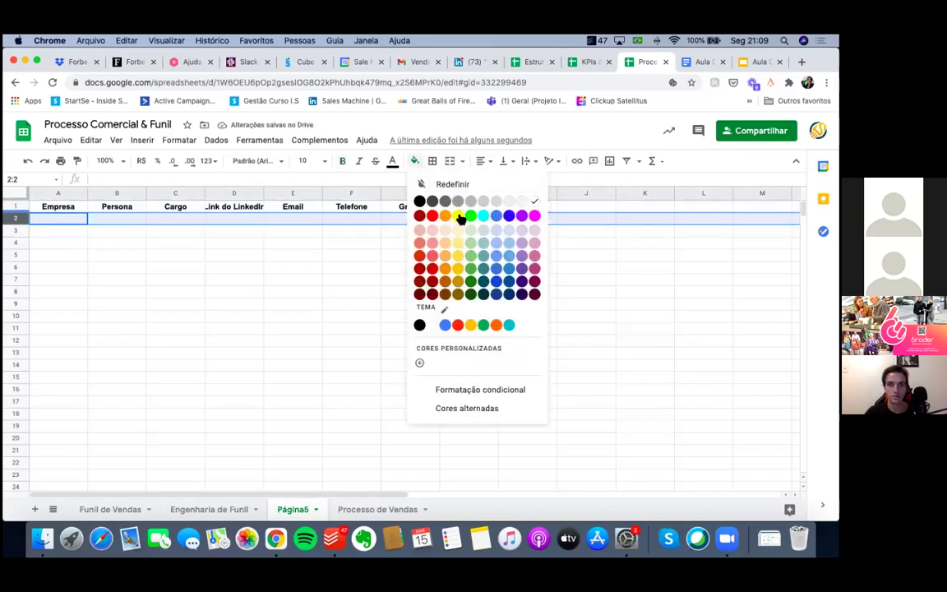
{"action": "left_click", "coordinate": [460, 218]}
{"action": "key", "text": "Down"}
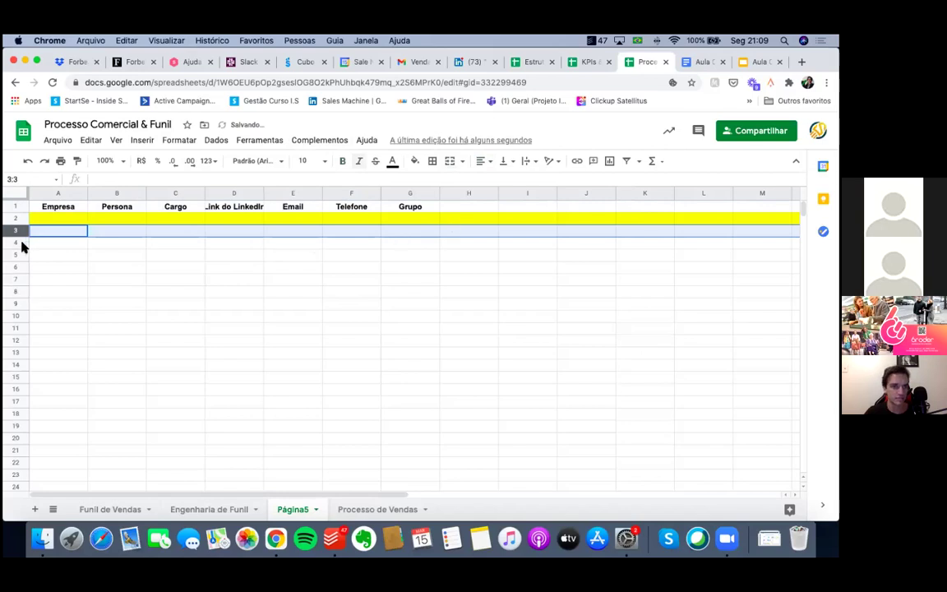
{"action": "left_click", "coordinate": [414, 160]}
{"action": "left_click", "coordinate": [461, 218]}
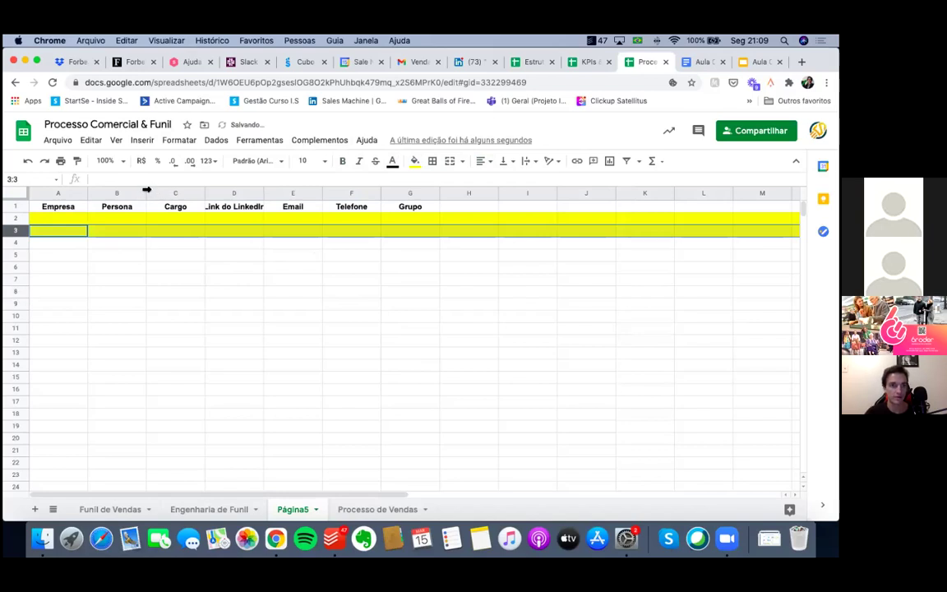
{"action": "key", "text": "super+z"}
Widen the columns to fit their headers and change the Persona header to "Nome da Pessoa"
{"action": "left_click_drag", "start_coordinate": [271, 195], "coordinate": [328, 226]}
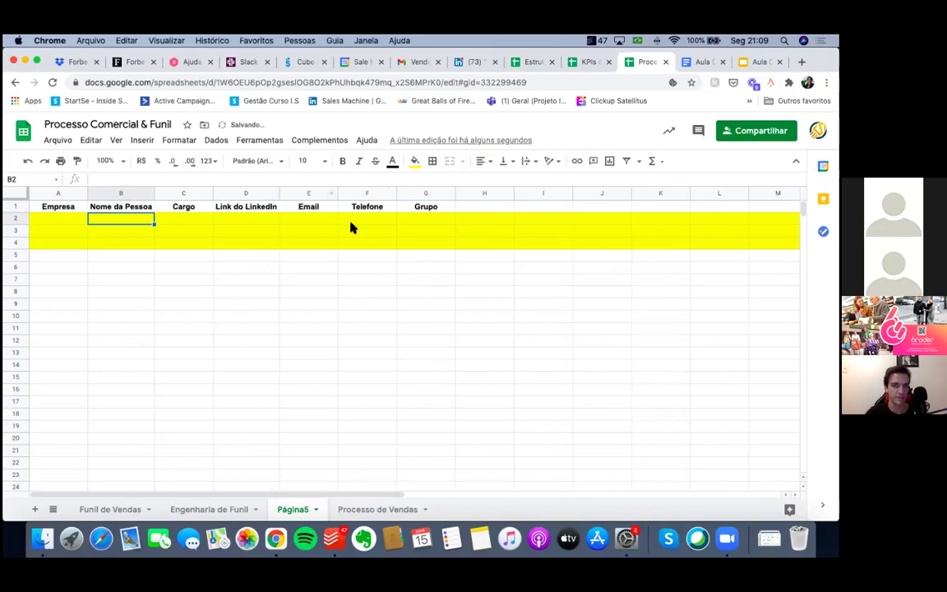
Enter "Grupo A" in cell G2 under the Grupo header
{"action": "key", "text": "Tab"}
{"action": "key", "text": "Tab"}
{"action": "key", "text": "Tab"}
{"action": "key", "text": "Tab"}
{"action": "key", "text": "Tab"}
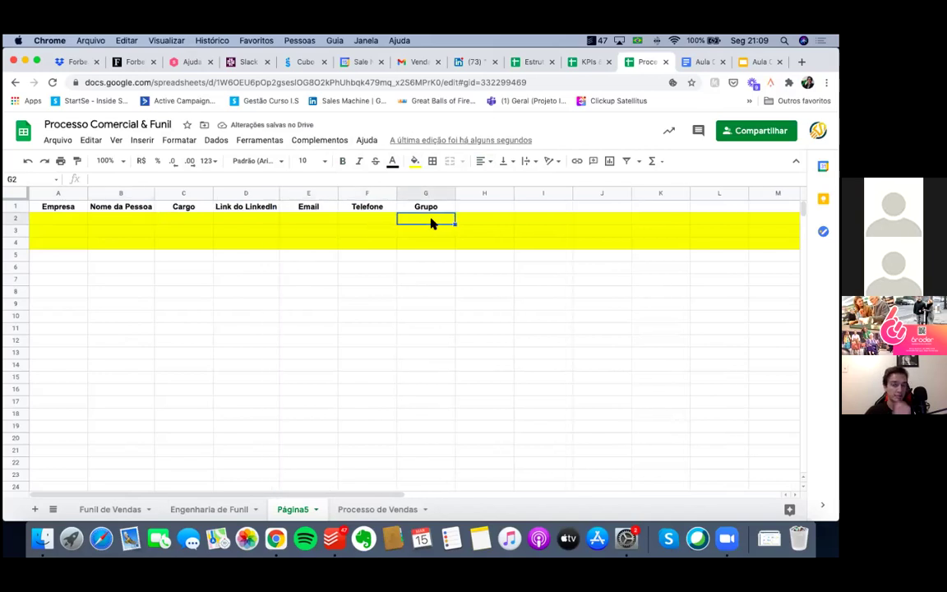
{"action": "type", "text": "Grupo A"}
{"action": "key", "text": "Tab"}
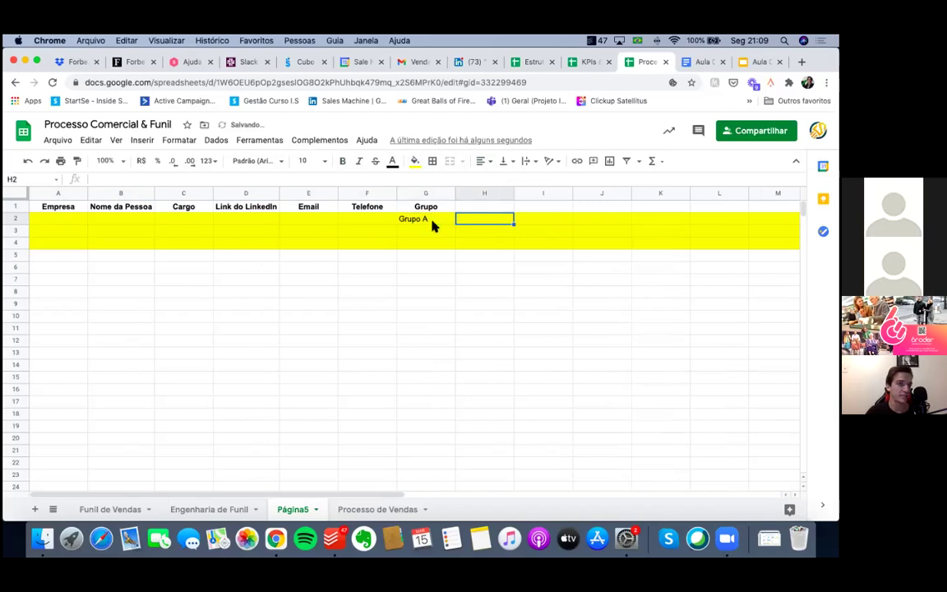
{"action": "left_click", "coordinate": [429, 220]}
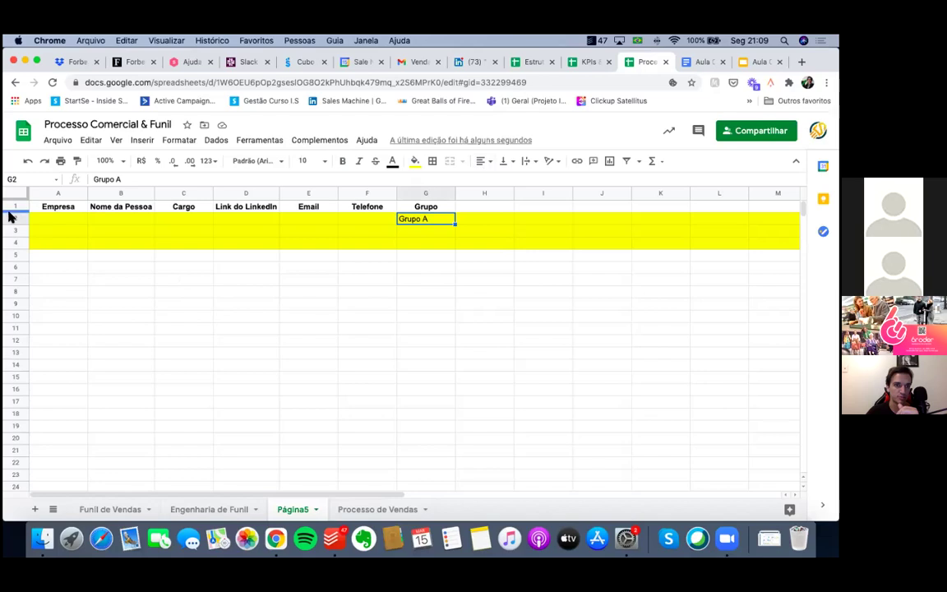
{"action": "left_click_drag", "start_coordinate": [15, 218], "coordinate": [15, 267]}
{"action": "scroll", "coordinate": [252, 386], "scroll_direction": "down", "scroll_amount": 5}
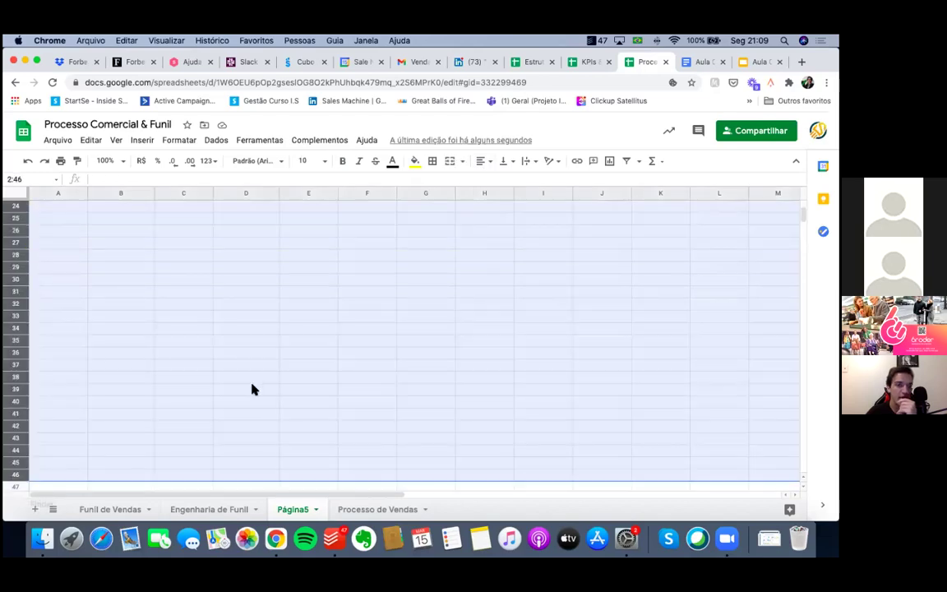
{"action": "left_click", "coordinate": [245, 389]}
{"action": "scroll", "coordinate": [240, 319], "scroll_direction": "up", "scroll_amount": 5}
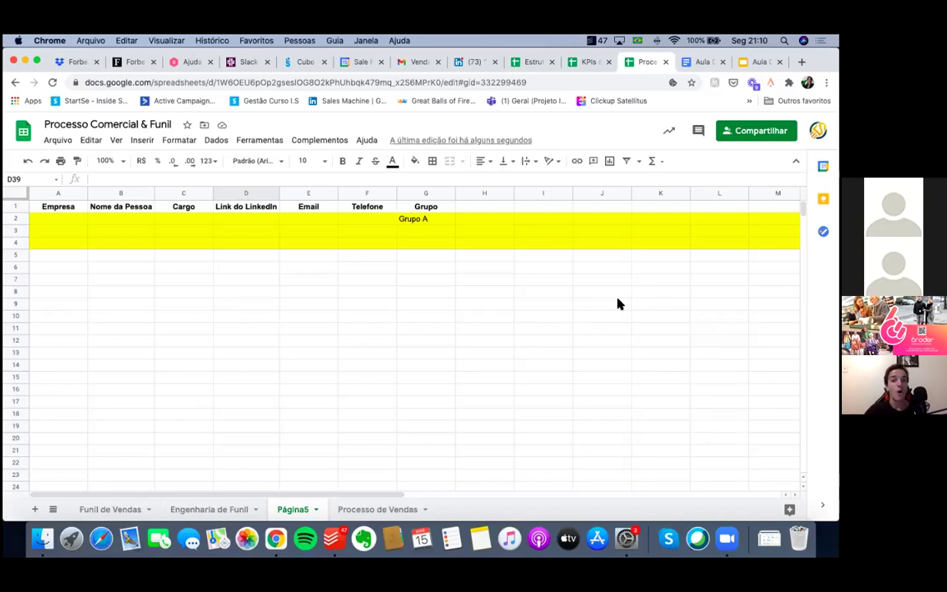
Copy "Grupo A" from G2 into cells G3 to G20 of the Grupo column
{"action": "left_click", "coordinate": [438, 271]}
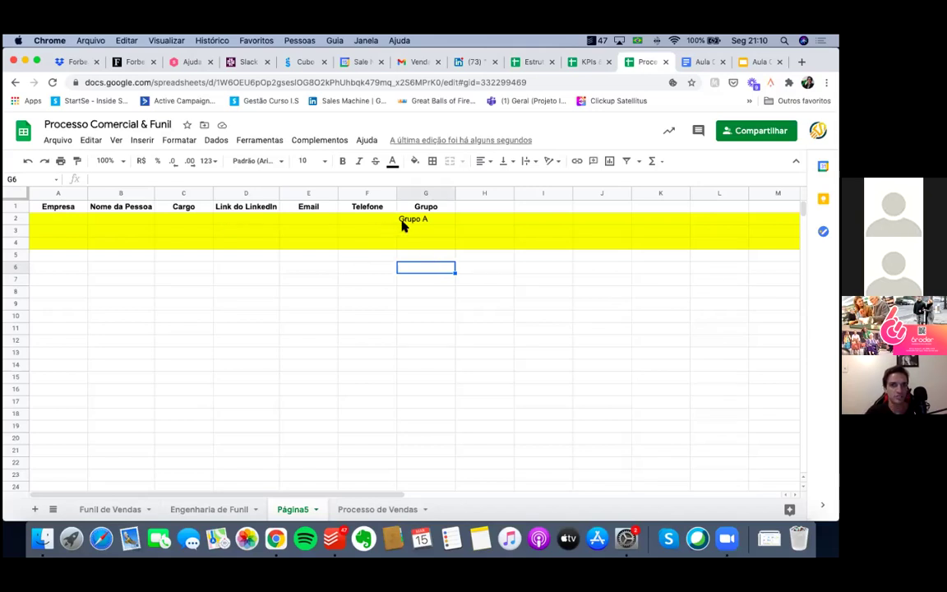
{"action": "key", "text": "Up"}
{"action": "key", "text": "Up"}
{"action": "key", "text": "Up"}
{"action": "key", "text": "Up"}
{"action": "key", "text": "super+c"}
{"action": "left_click", "coordinate": [423, 434]}
{"action": "left_click", "coordinate": [421, 230], "text": "shift"}
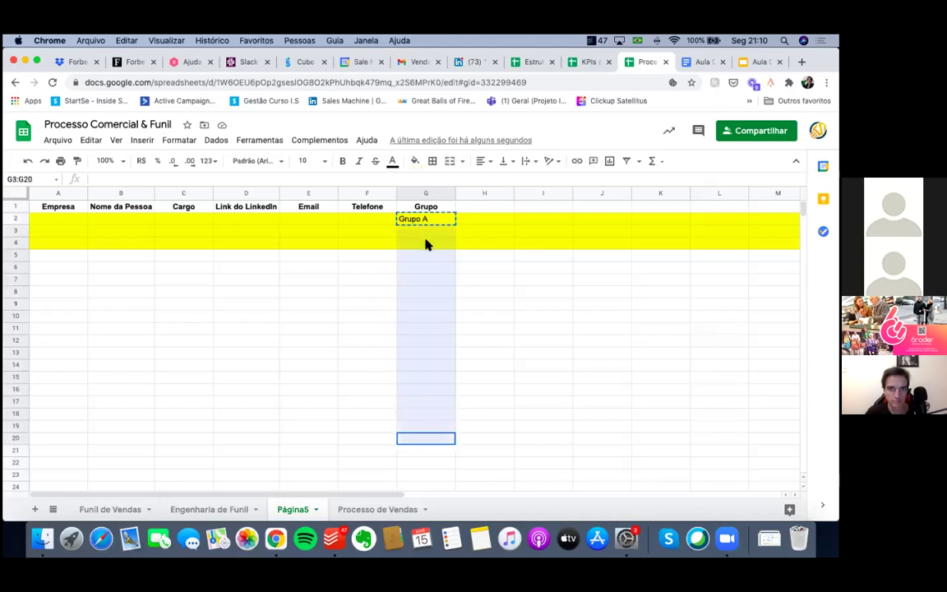
{"action": "key", "text": "super+v"}
{"action": "scroll", "coordinate": [426, 327], "scroll_direction": "down", "scroll_amount": 1}
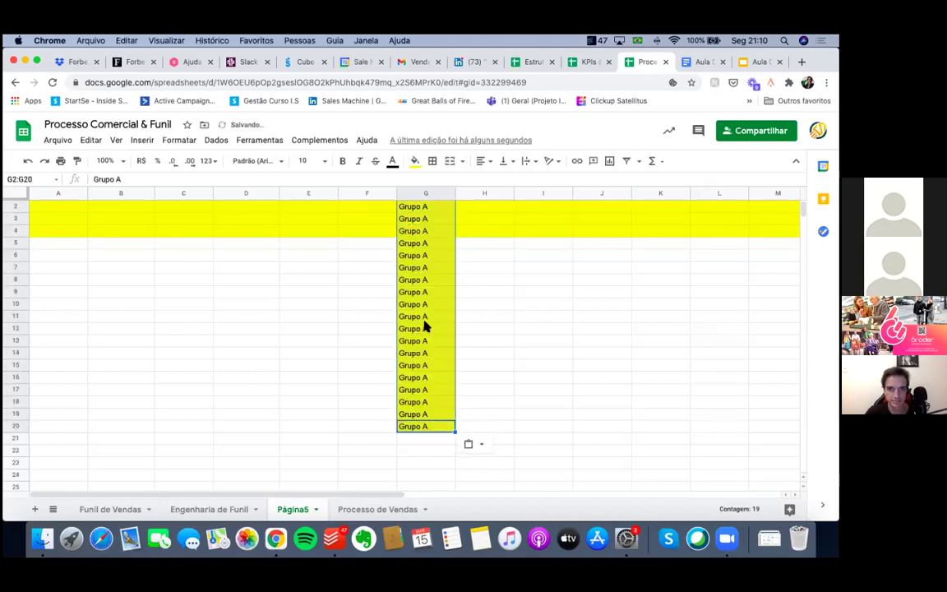
Enter "Grupo B" in cell G21 below the Grupo A entries and fill the cell with green
{"action": "scroll", "coordinate": [426, 327], "scroll_direction": "down", "scroll_amount": 3}
{"action": "key", "text": "Down"}
{"action": "type", "text": "Grupo B"}
{"action": "key", "text": "Return"}
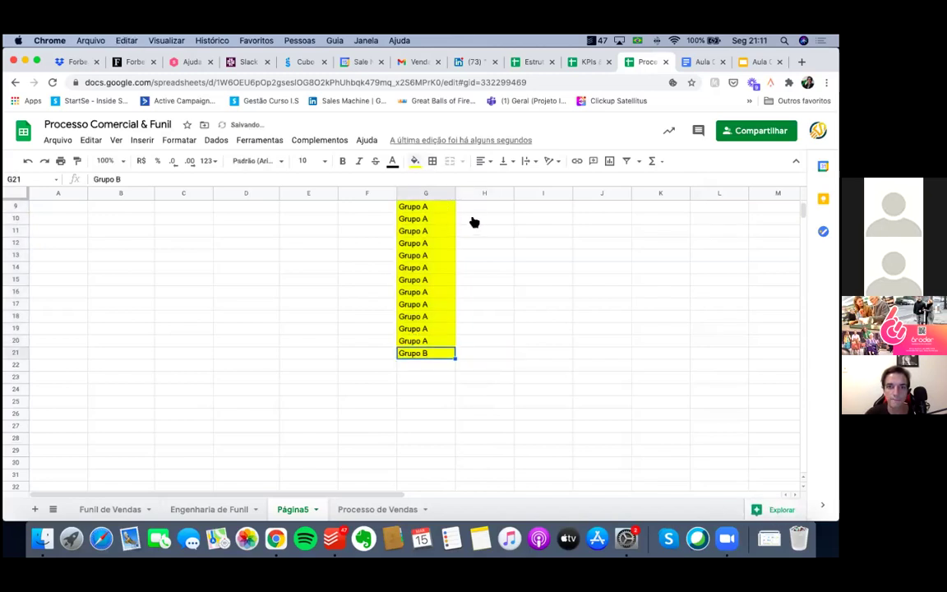
{"action": "left_click", "coordinate": [415, 160]}
{"action": "left_click", "coordinate": [421, 364]}
Copy the green "Grupo B" cell G21 into cells G22 to G41 of the Grupo column
{"action": "key", "text": "super+c"}
{"action": "key", "text": "Down"}
{"action": "mouse_move", "coordinate": [426, 364]}
{"action": "left_mouse_down"}
{"action": "mouse_move", "coordinate": [412, 482]}
{"action": "mouse_move", "coordinate": [436, 158]}
{"action": "mouse_move", "coordinate": [423, 389]}
{"action": "mouse_move", "coordinate": [425, 370]}
{"action": "left_mouse_up"}
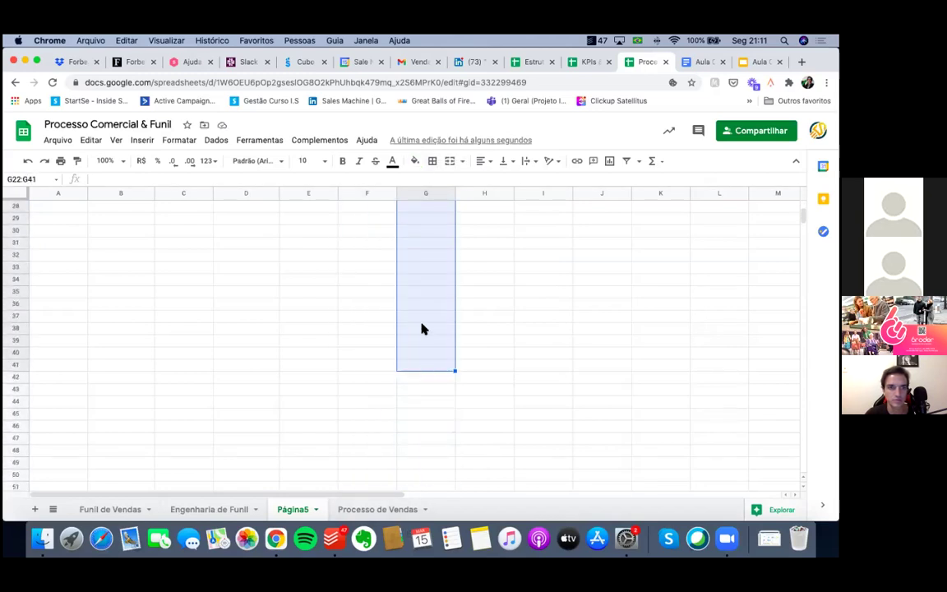
{"action": "key", "text": "super+v"}
{"action": "left_click", "coordinate": [385, 318]}
{"action": "scroll", "coordinate": [385, 315], "scroll_direction": "up", "scroll_amount": 3}
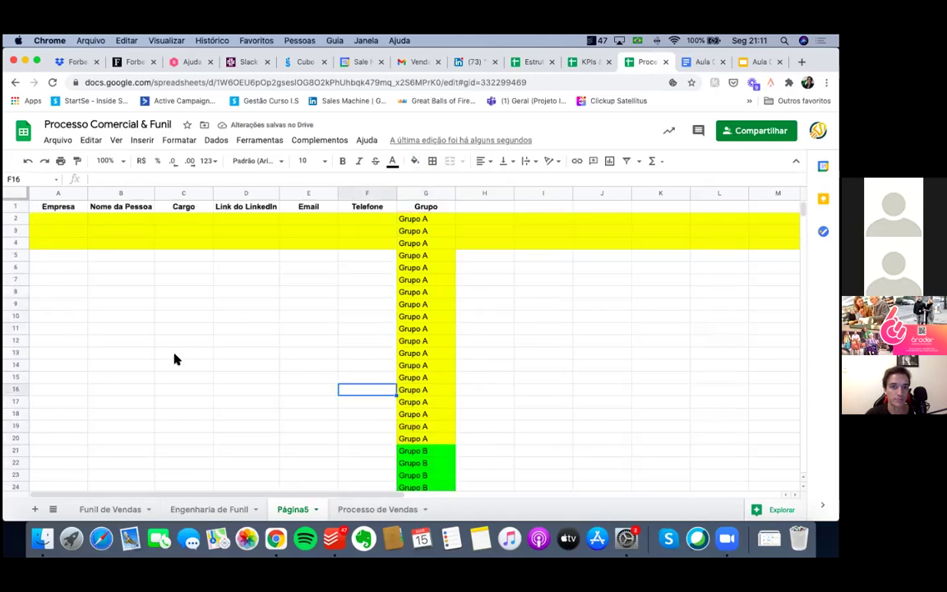
{"action": "left_click", "coordinate": [11, 207]}
{"action": "left_click", "coordinate": [15, 426], "text": "shift"}
{"action": "key", "text": "ctrl+c"}
{"action": "left_click", "coordinate": [121, 426]}
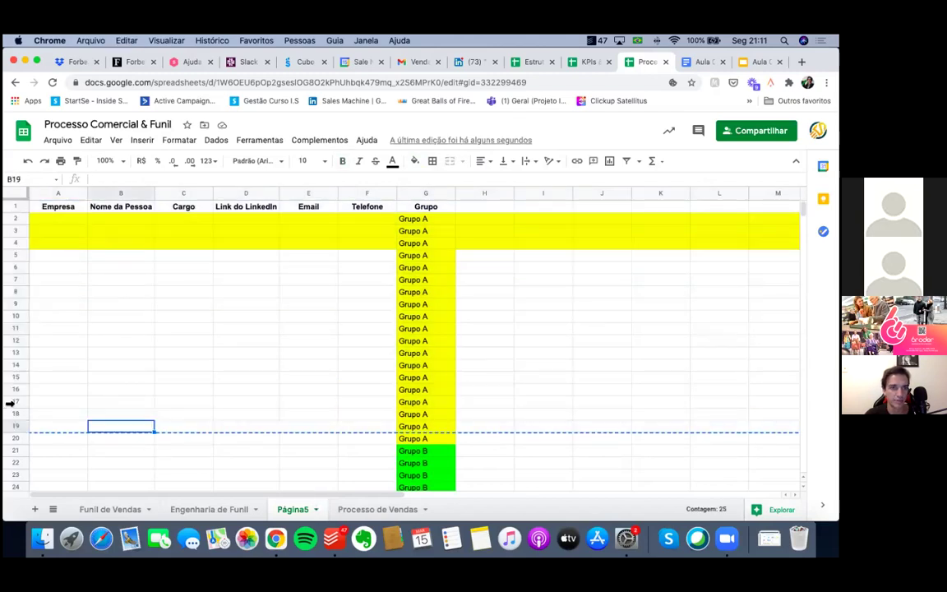
Copy rows 1 to 20, the headers and all Grupo A rows, into a new sheet starting at cell A1
{"action": "left_click", "coordinate": [16, 438], "text": "shift"}
{"action": "key", "text": "ctrl+c"}
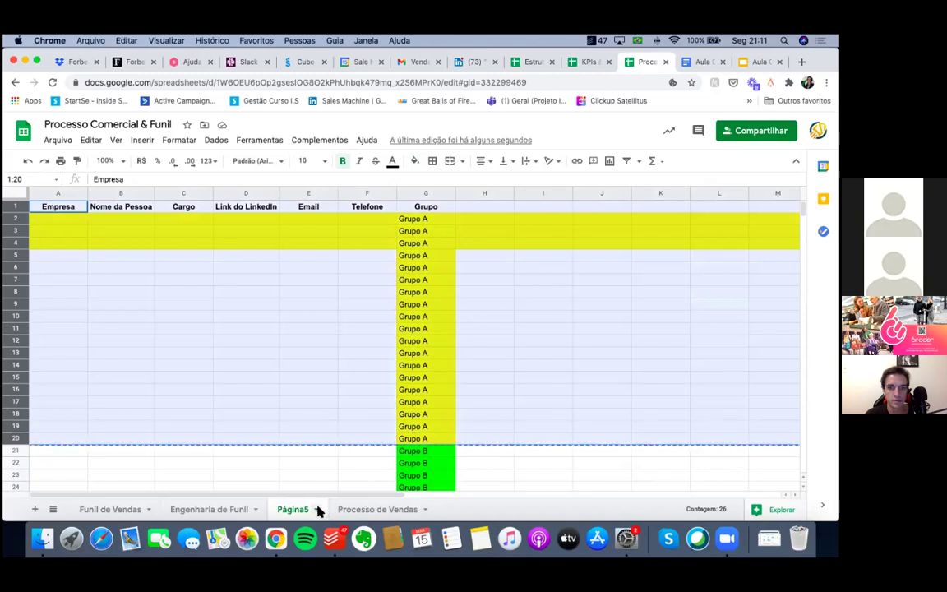
{"action": "key", "text": "shift+F11"}
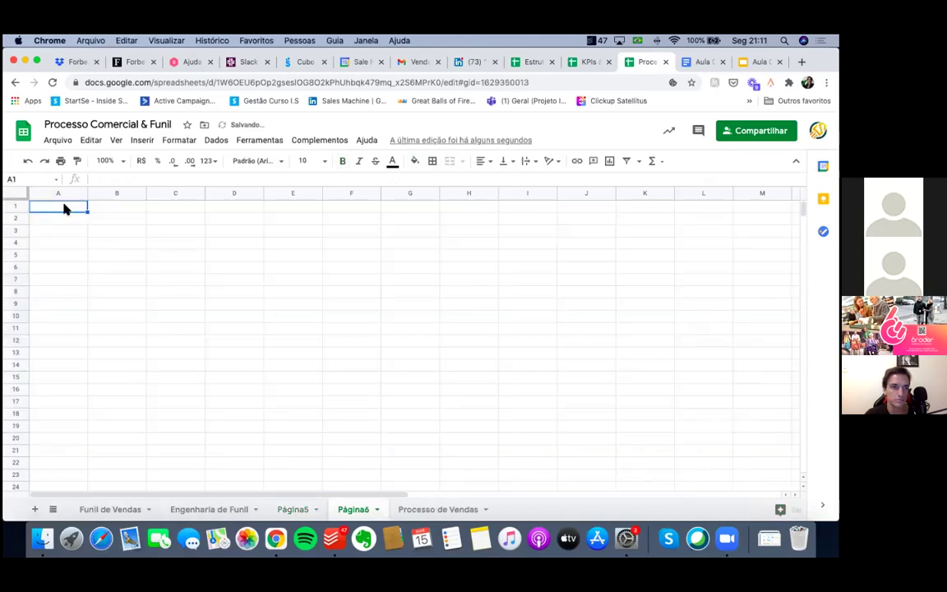
{"action": "key", "text": "ctrl+v"}
{"action": "left_click", "coordinate": [531, 293]}
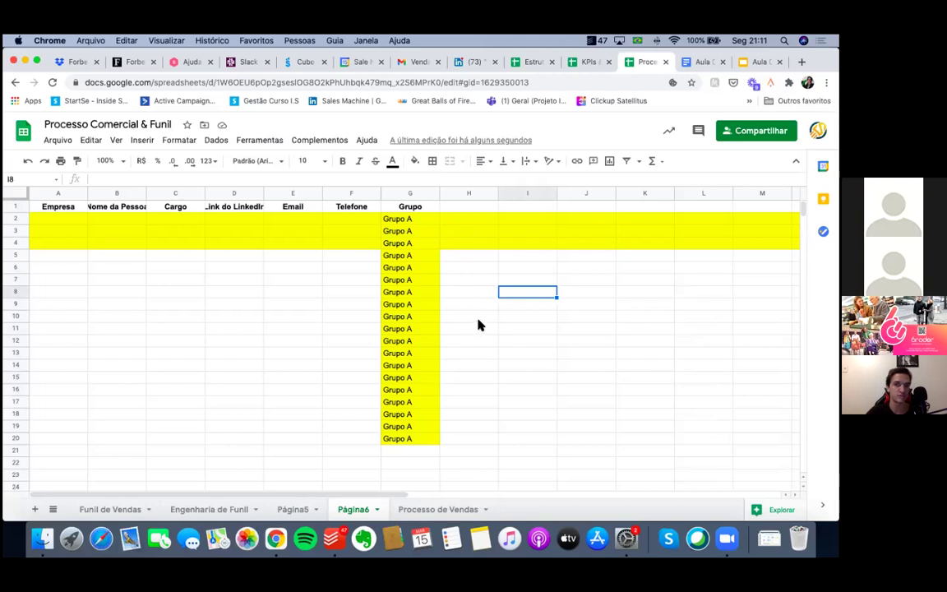
Examine the Grupo column in the new Grupo A sheet and compare it with the full lead list in Página5
{"action": "left_click", "coordinate": [413, 194]}
{"action": "left_click", "coordinate": [417, 231]}
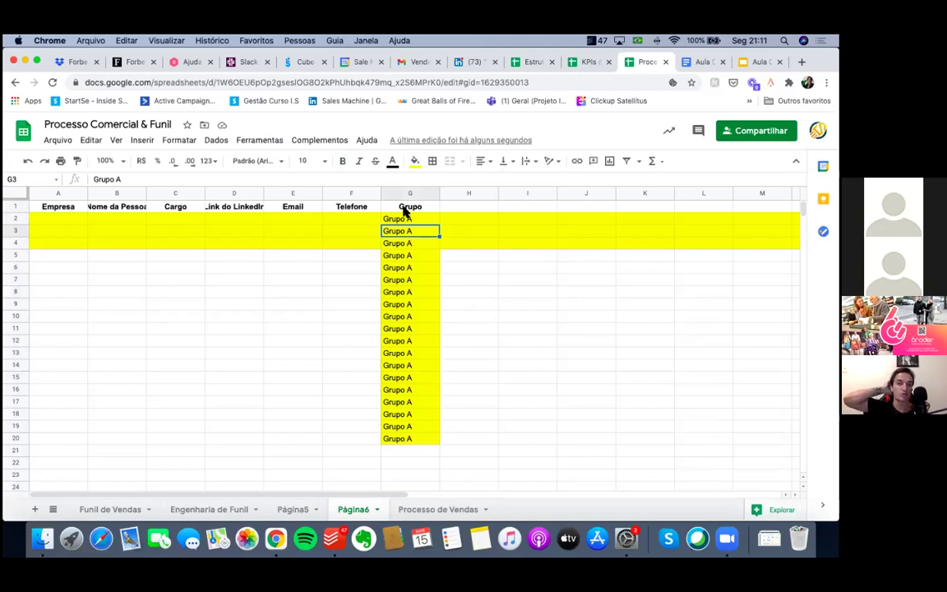
{"action": "left_click_drag", "start_coordinate": [404, 213], "coordinate": [434, 434]}
{"action": "left_click", "coordinate": [584, 378]}
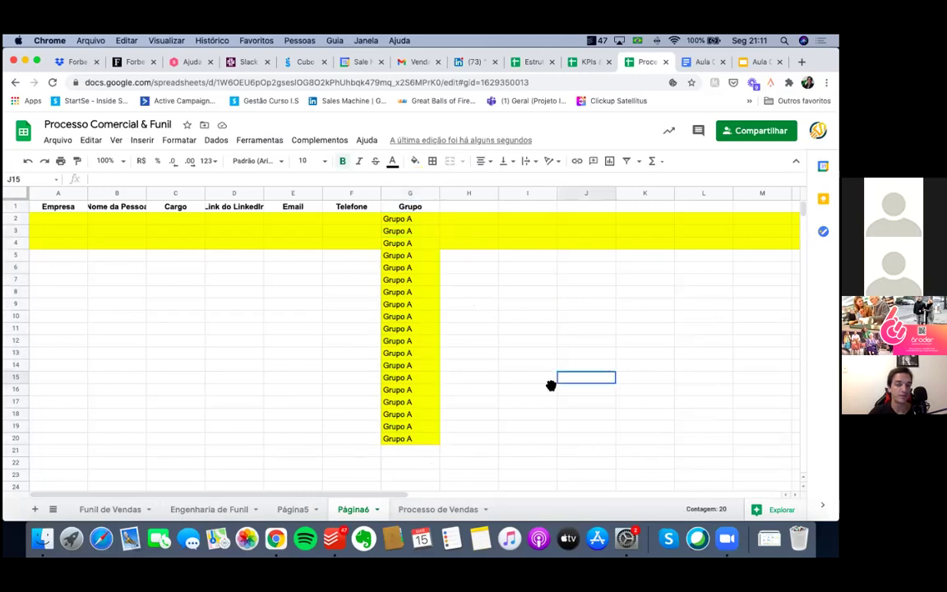
{"action": "key", "text": "ctrl+shift+Page_Up"}
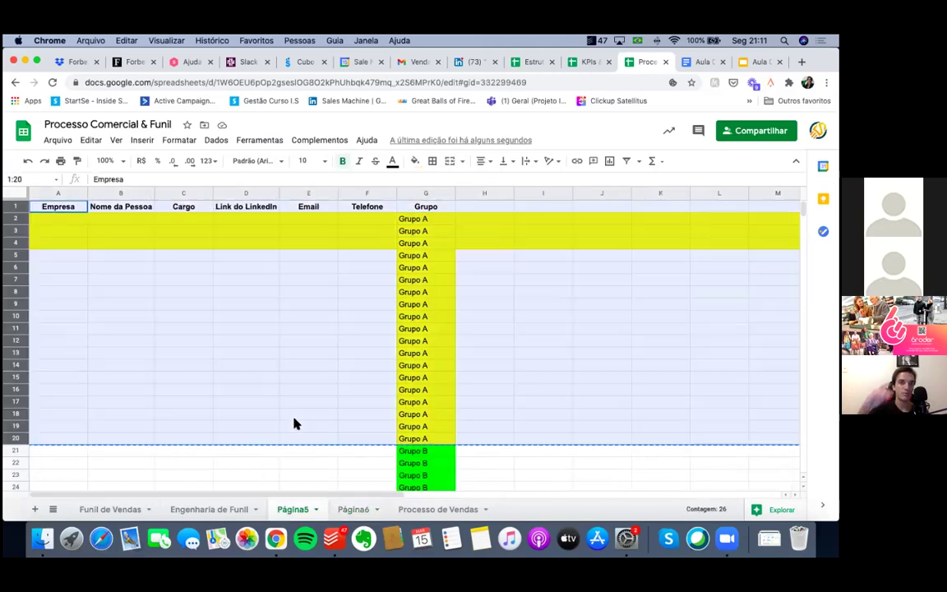
{"action": "key", "text": "Escape"}
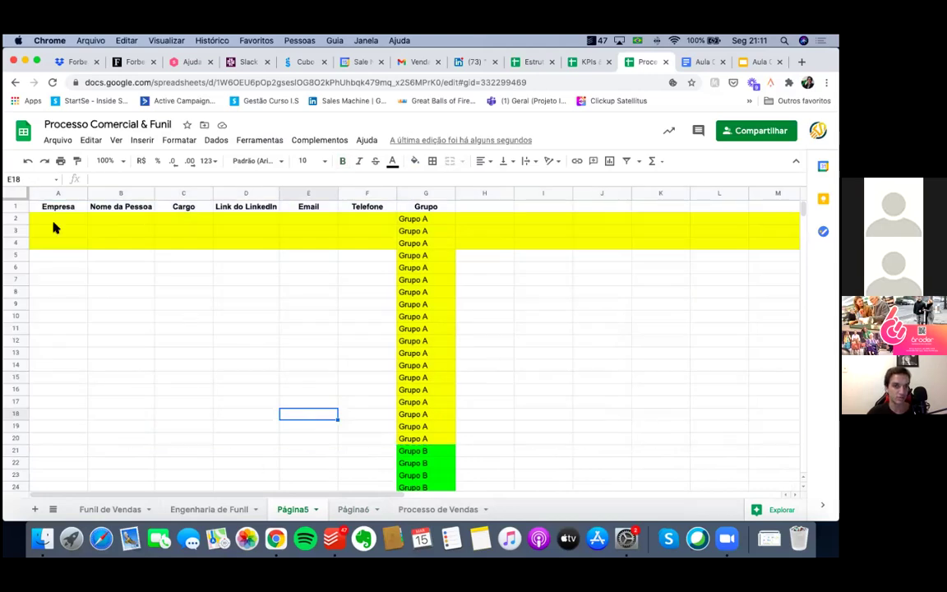
{"action": "left_click_drag", "start_coordinate": [14, 218], "coordinate": [10, 475]}
{"action": "left_click", "coordinate": [121, 304]}
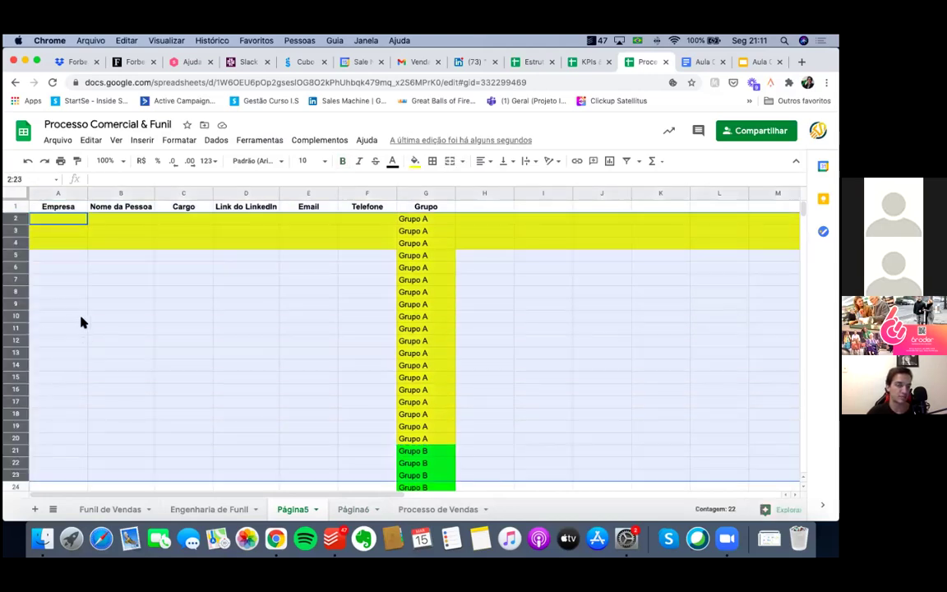
{"action": "scroll", "coordinate": [58, 271], "scroll_direction": "down", "scroll_amount": 5}
{"action": "scroll", "coordinate": [72, 263], "scroll_direction": "down", "scroll_amount": 5}
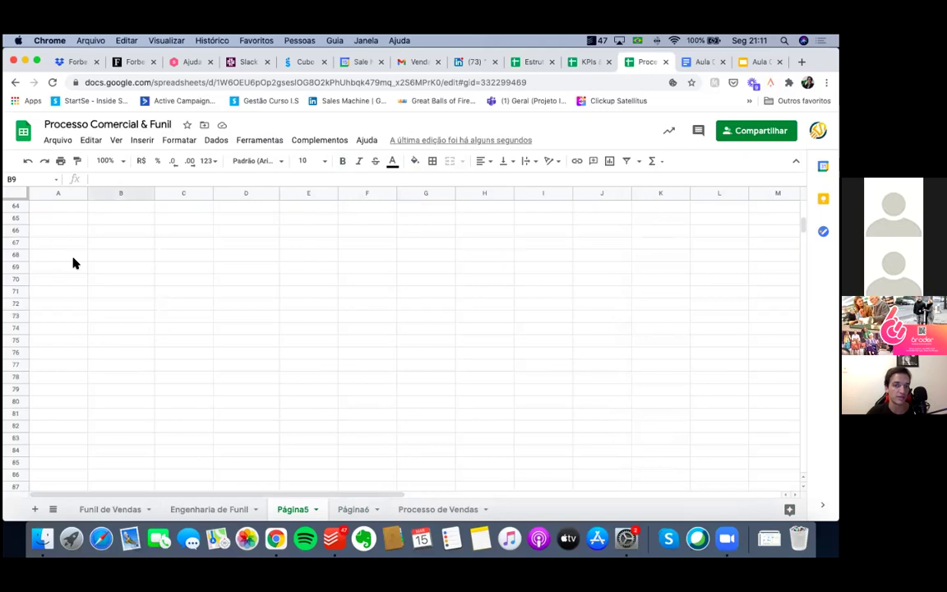
{"action": "scroll", "coordinate": [73, 263], "scroll_direction": "up", "scroll_amount": 15}
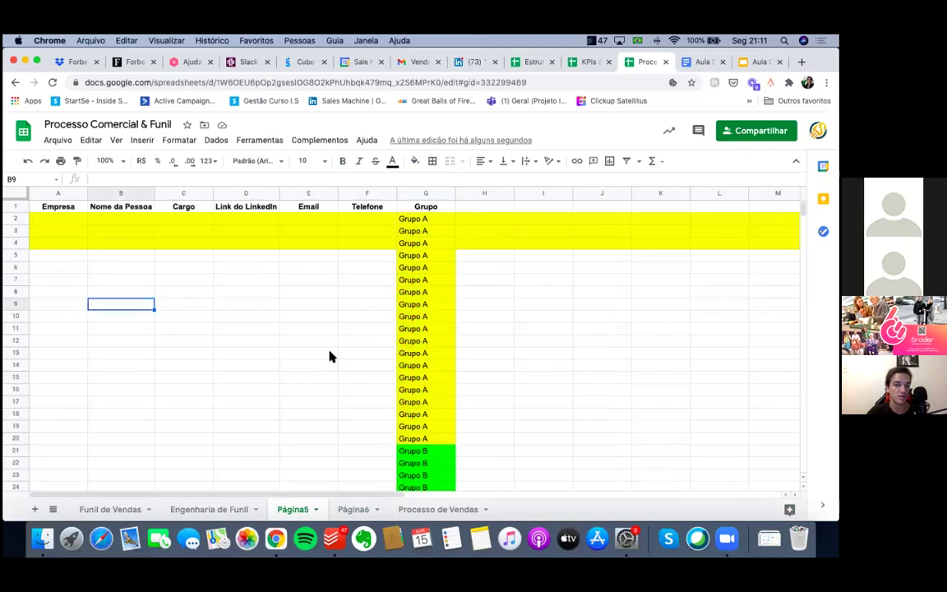
Return to the Página6 sheet and switch to the "Aula 01 - Vendas B2B | Sale N Scale" presentation
{"action": "left_click", "coordinate": [345, 511]}
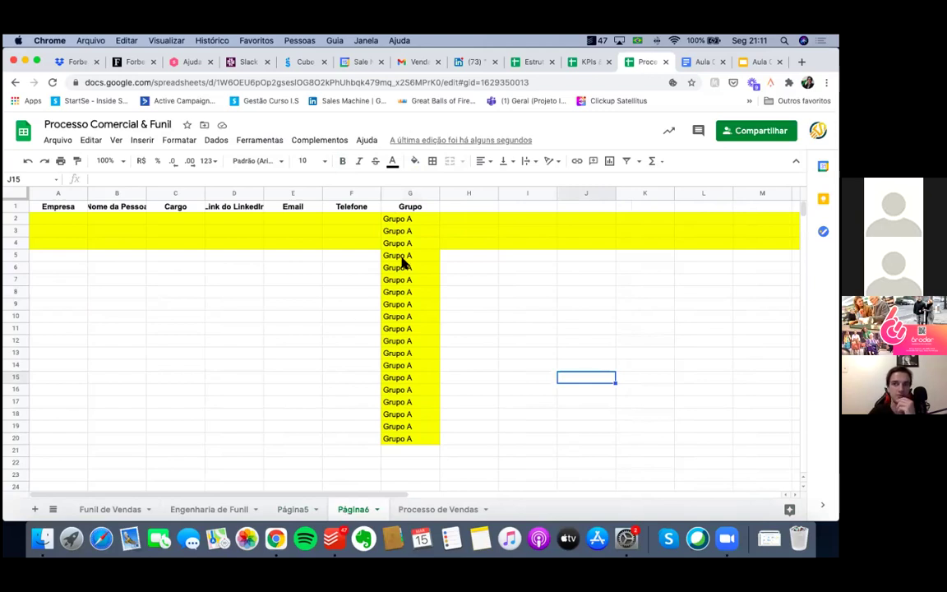
{"action": "left_click", "coordinate": [757, 61]}
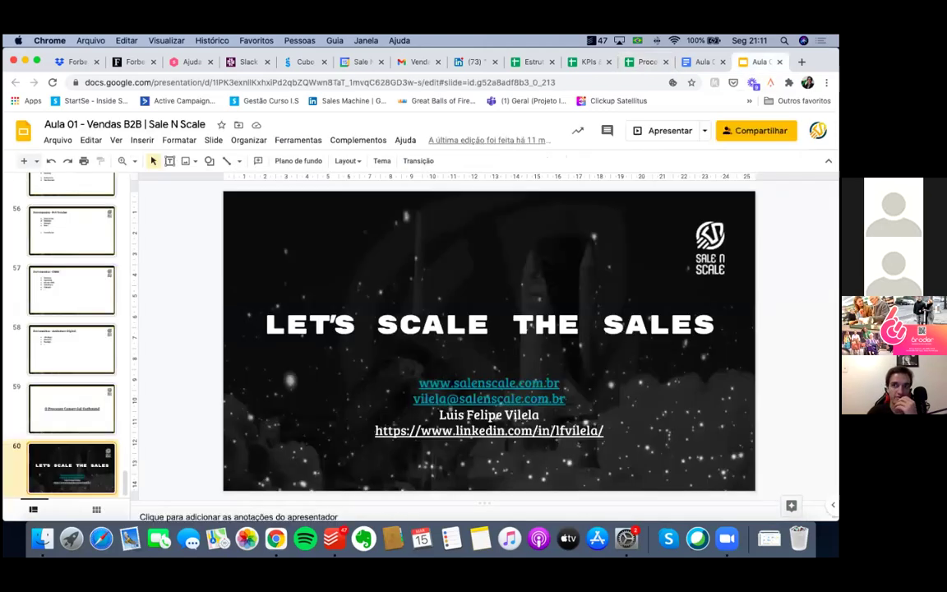